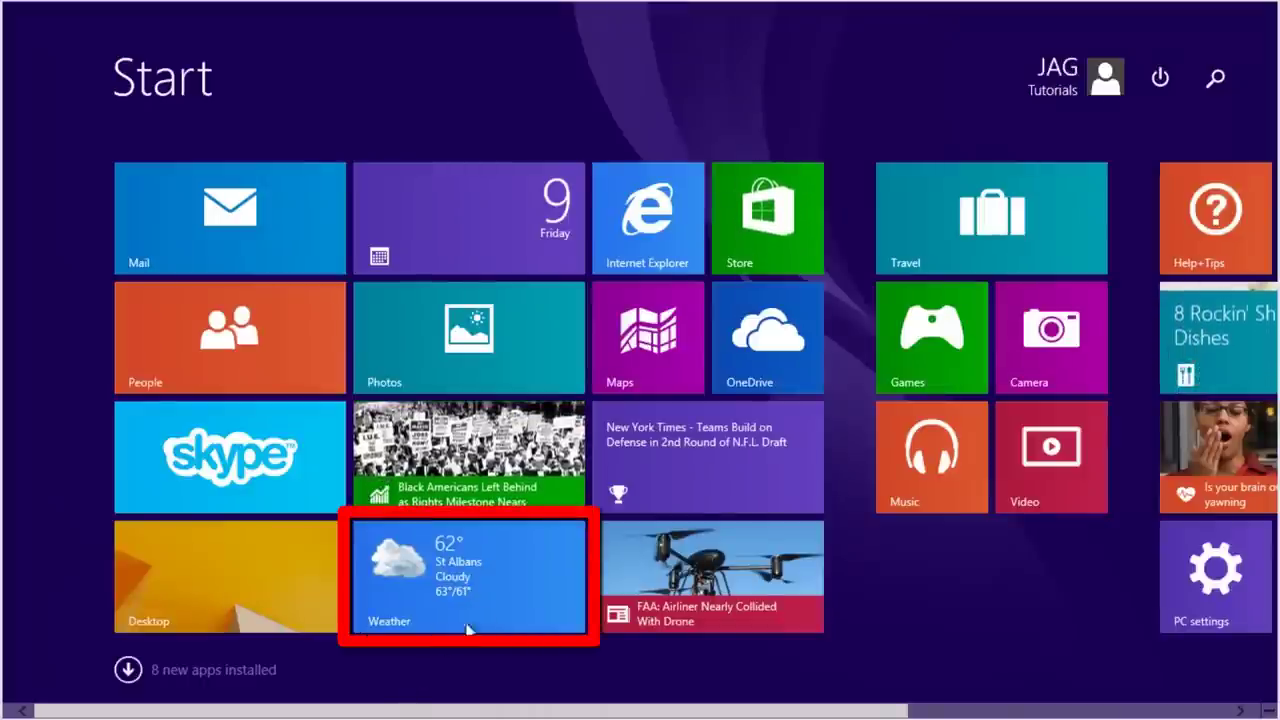
Open the Weather app and bring up its sharing options.
{"action": "left_click", "coordinate": [496, 591]}
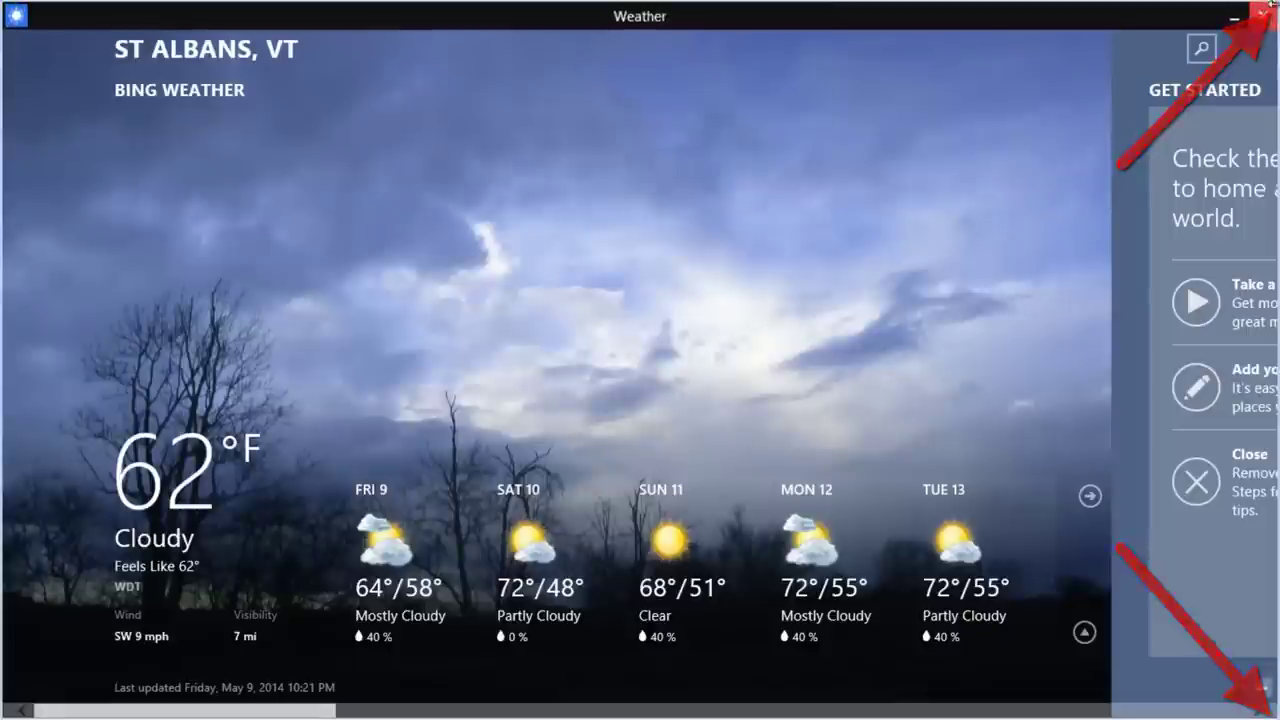
{"action": "mouse_move", "coordinate": [1276, 3]}
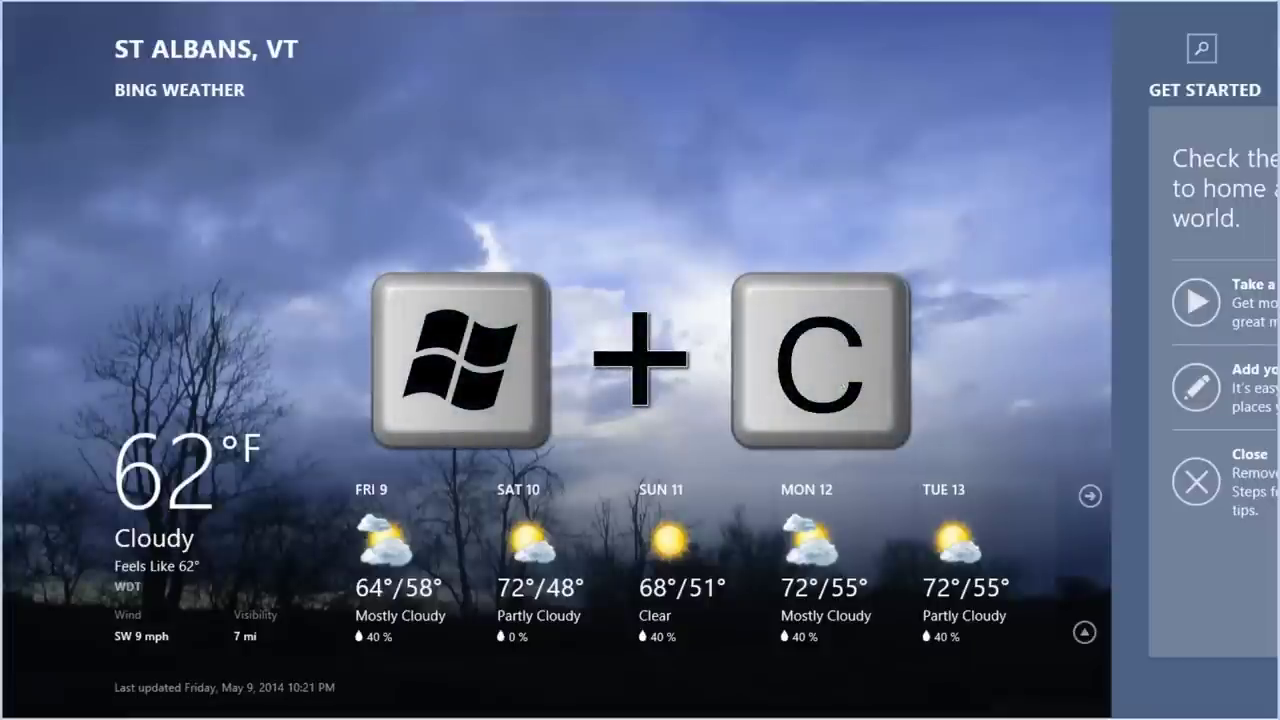
{"action": "key", "text": "super+c"}
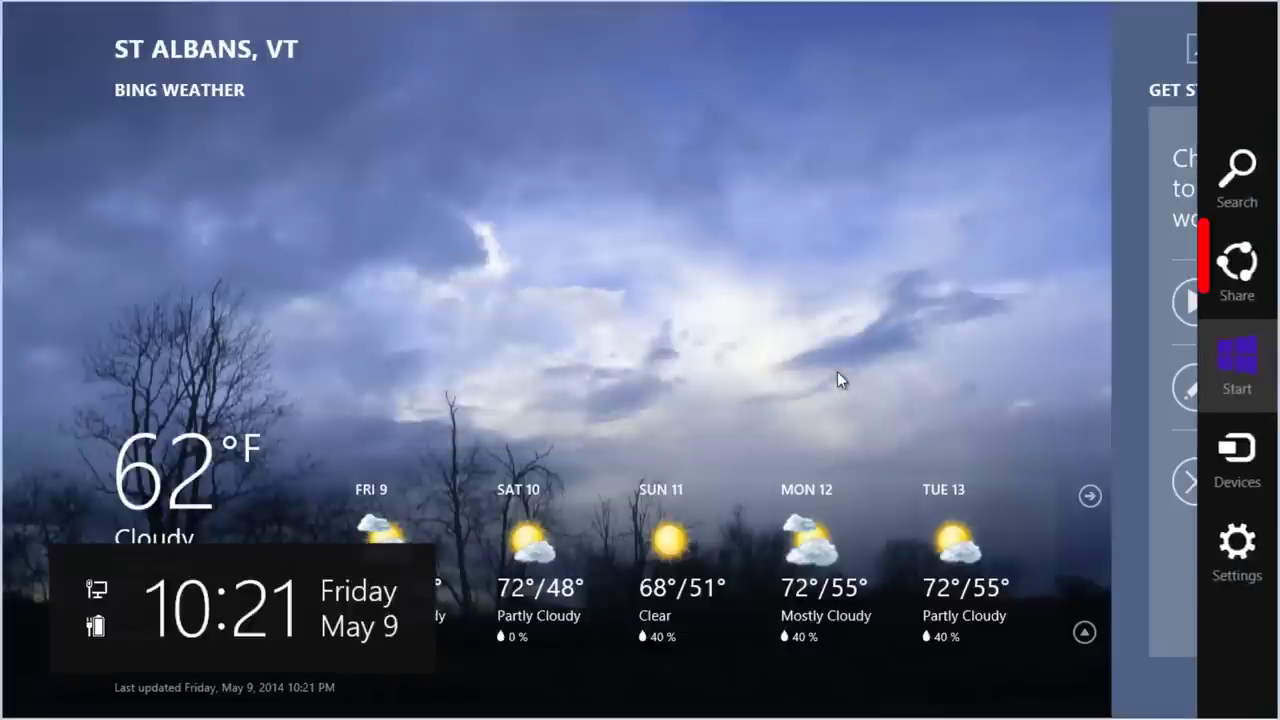
{"action": "left_click", "coordinate": [1258, 279]}
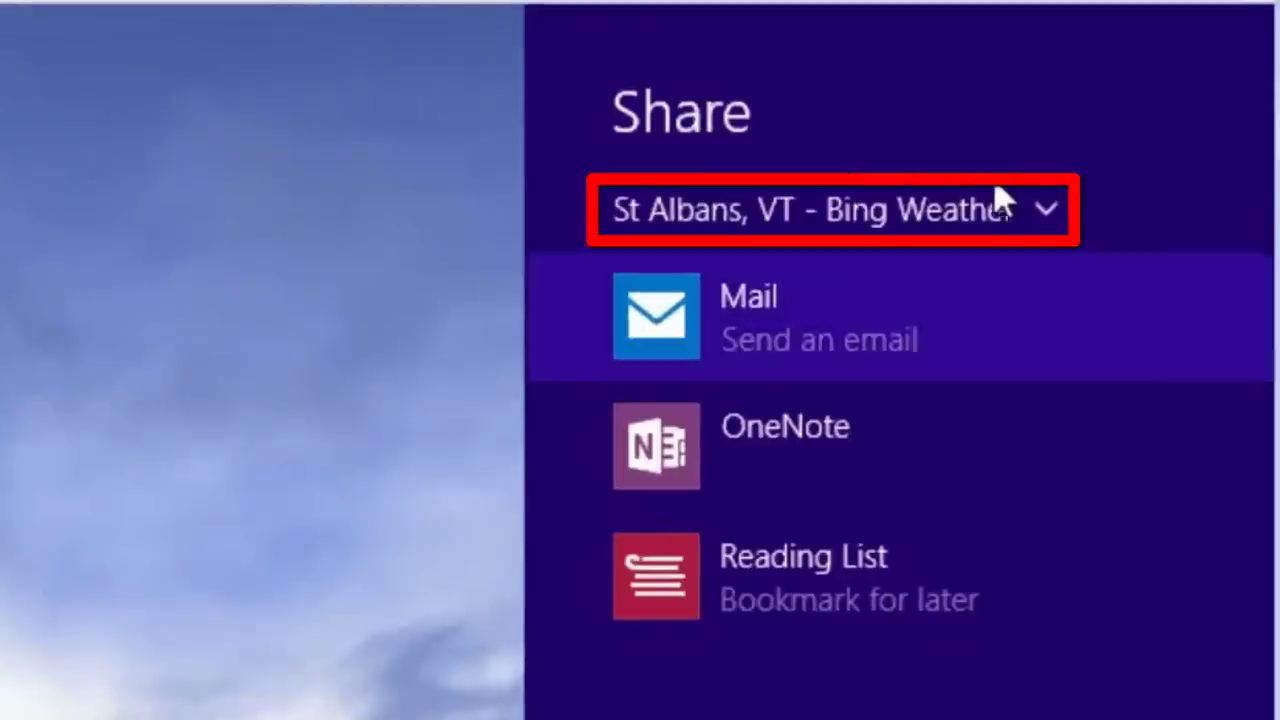
Choose to share a screenshot of Weather and attach it to a new message in Mail.
{"action": "left_click", "coordinate": [995, 212]}
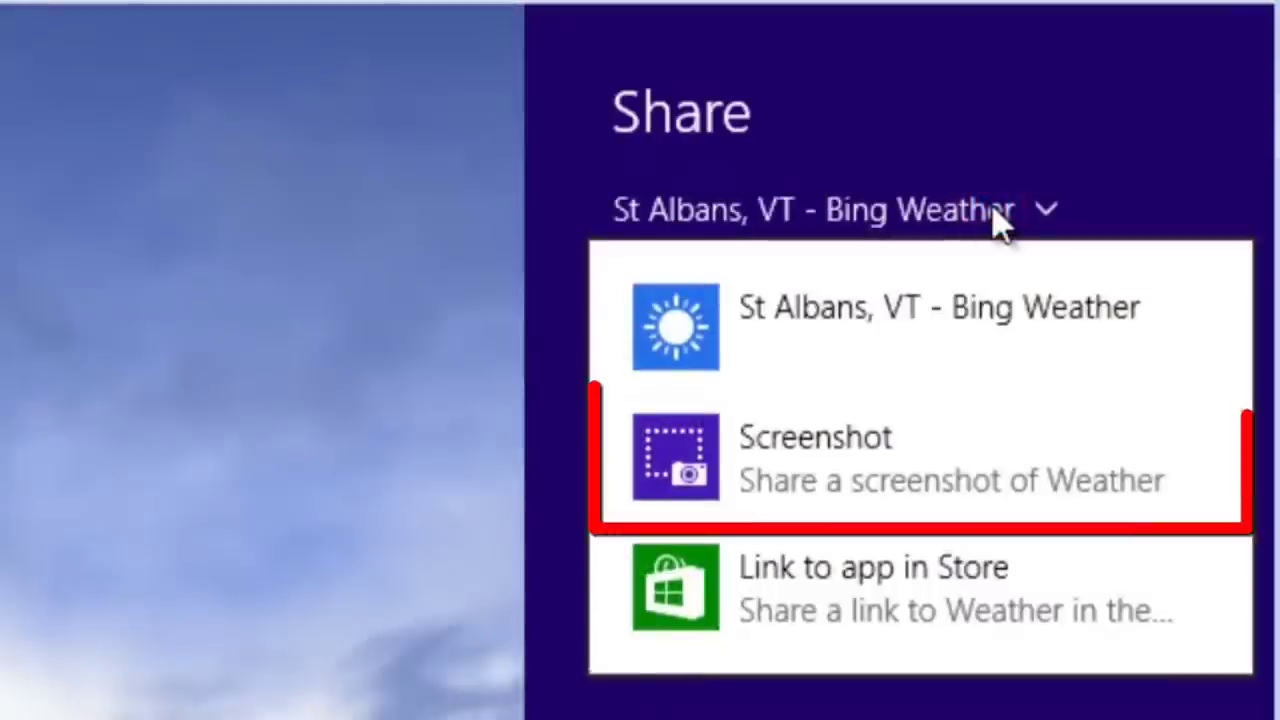
{"action": "left_click", "coordinate": [1061, 442]}
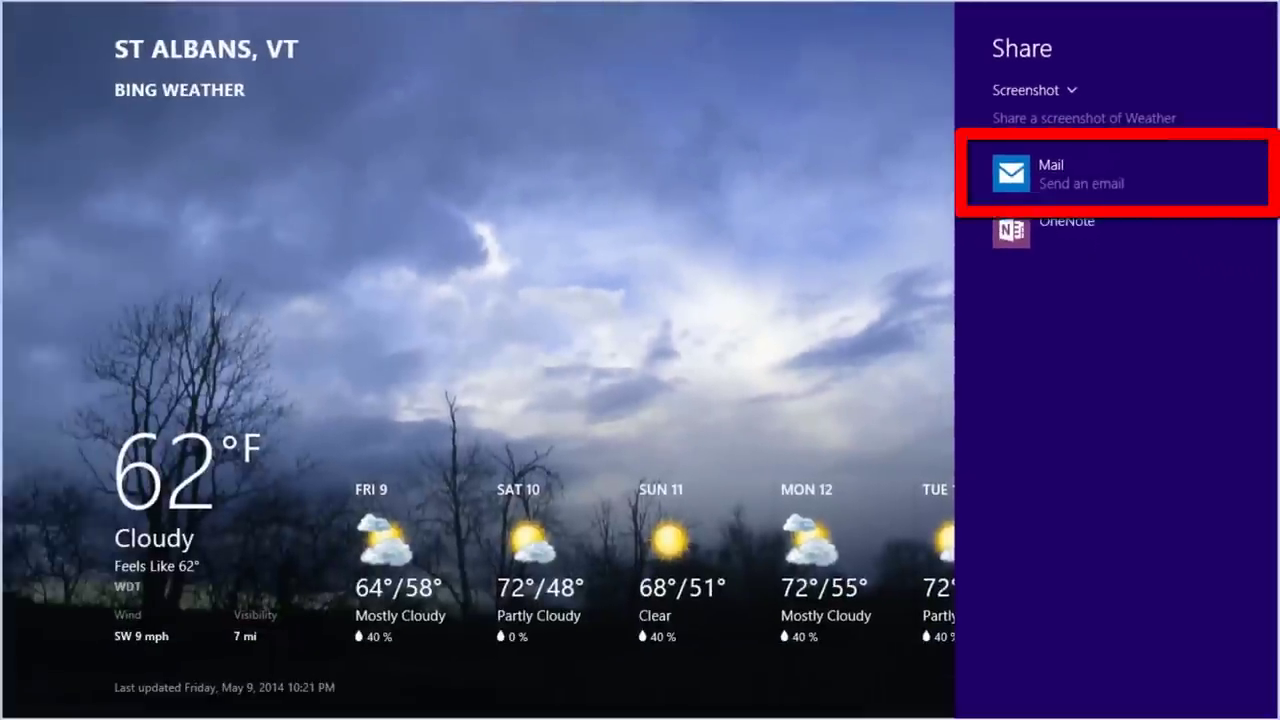
{"action": "left_click", "coordinate": [1036, 196]}
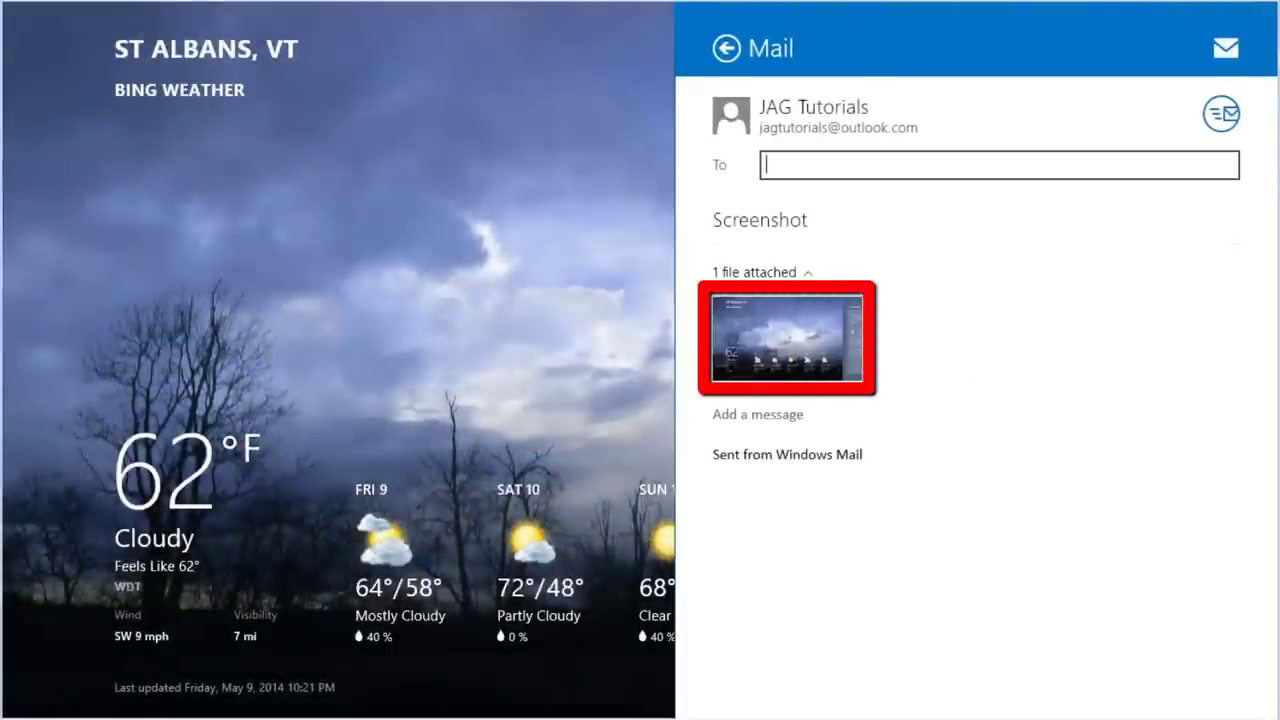
Leave the Mail draft and close the Weather app, returning to the Start screen.
{"action": "left_click", "coordinate": [722, 48]}
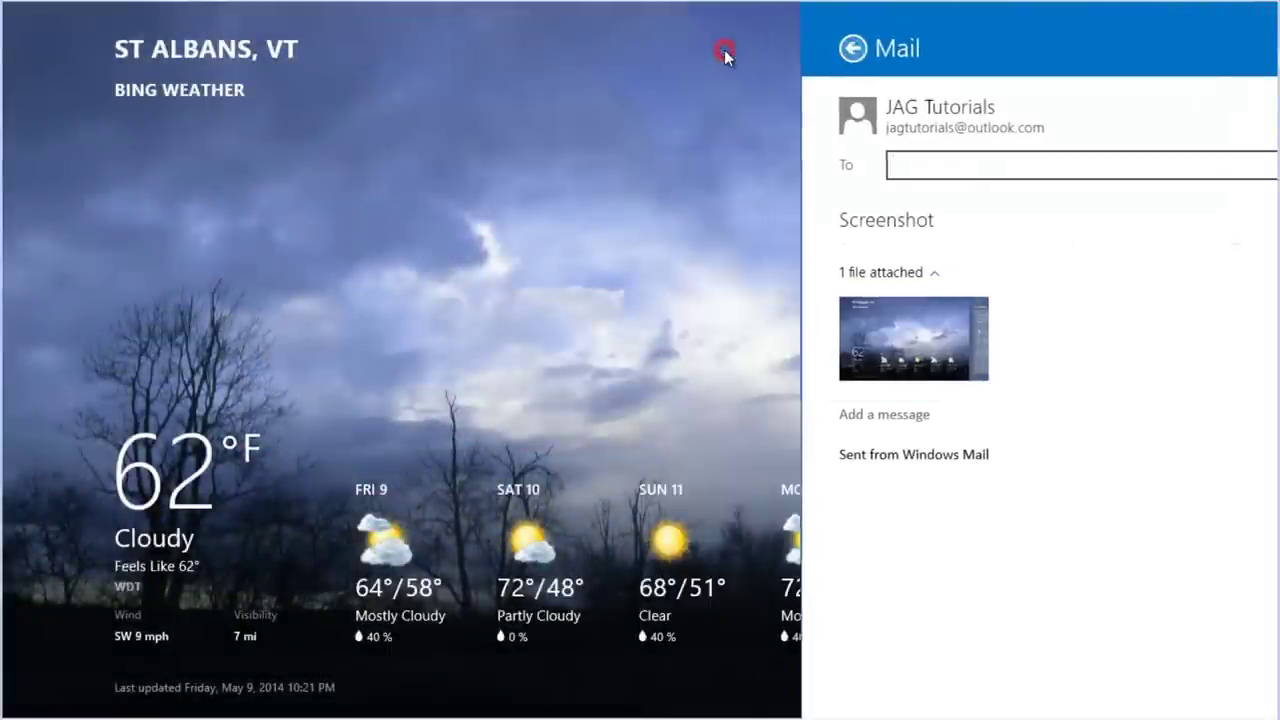
{"action": "left_click", "coordinate": [878, 413]}
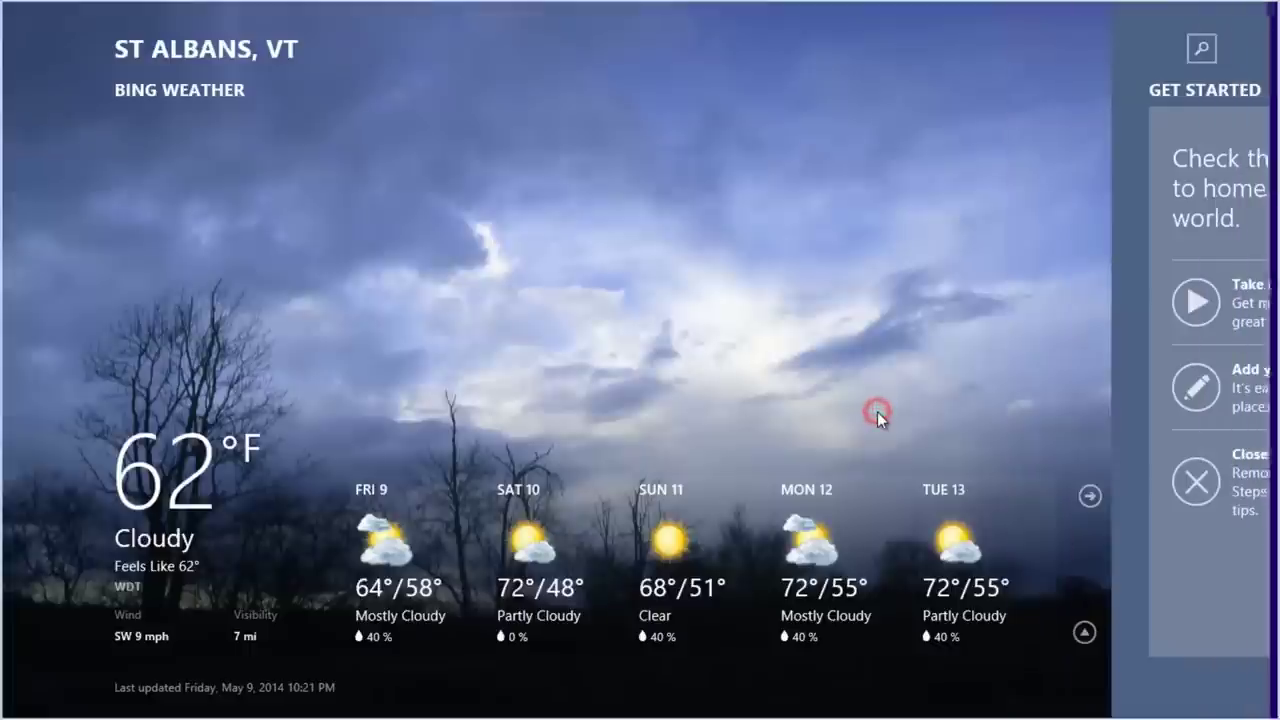
{"action": "mouse_move", "coordinate": [1184, 6]}
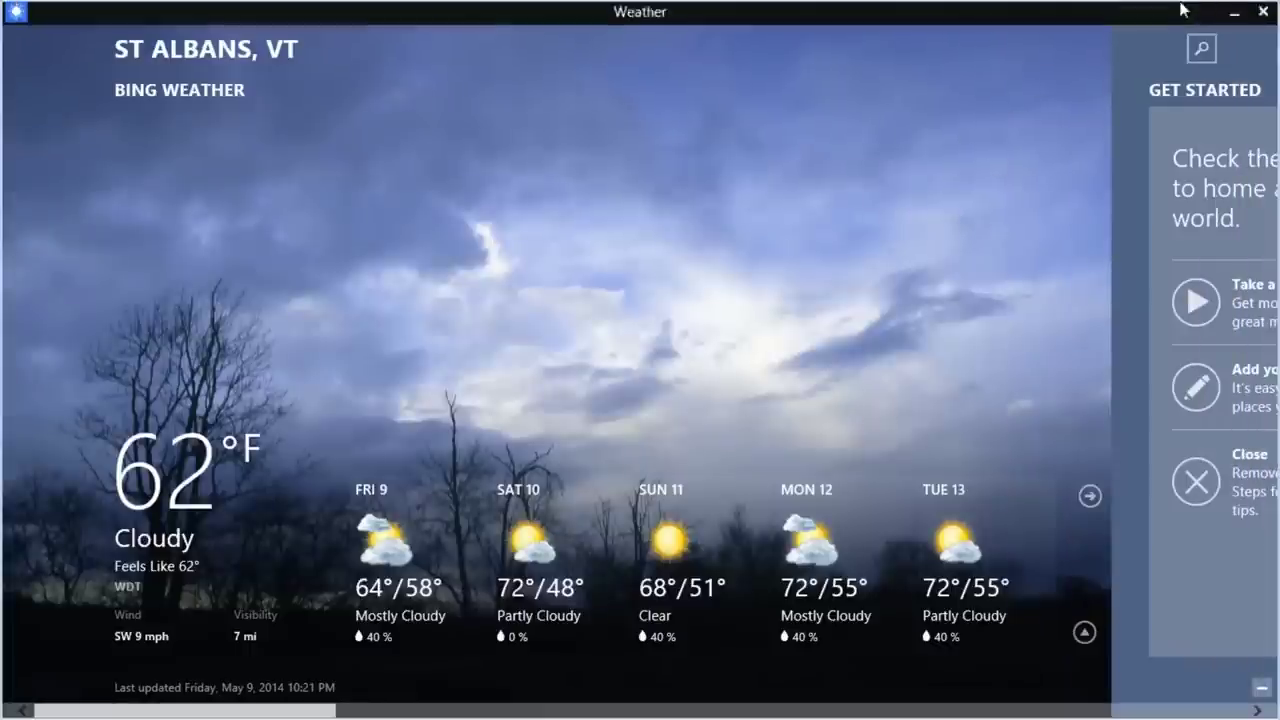
{"action": "left_click", "coordinate": [1264, 16]}
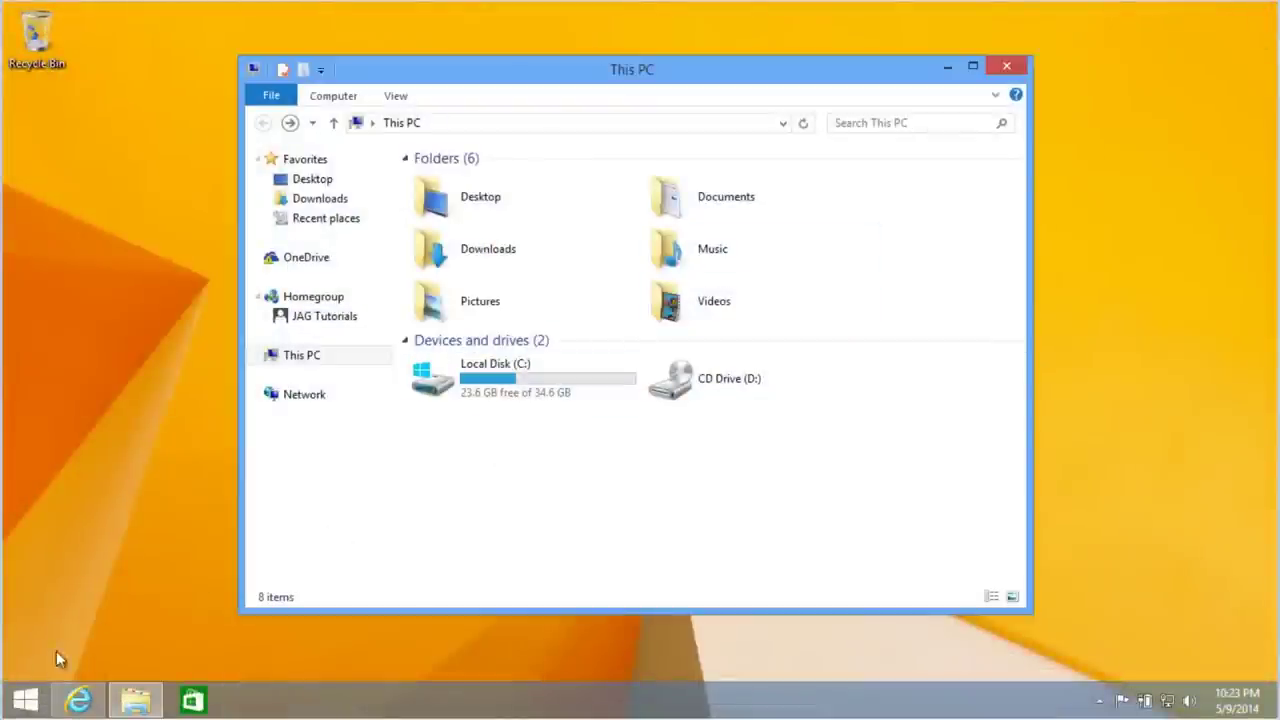
{"action": "left_click", "coordinate": [22, 703]}
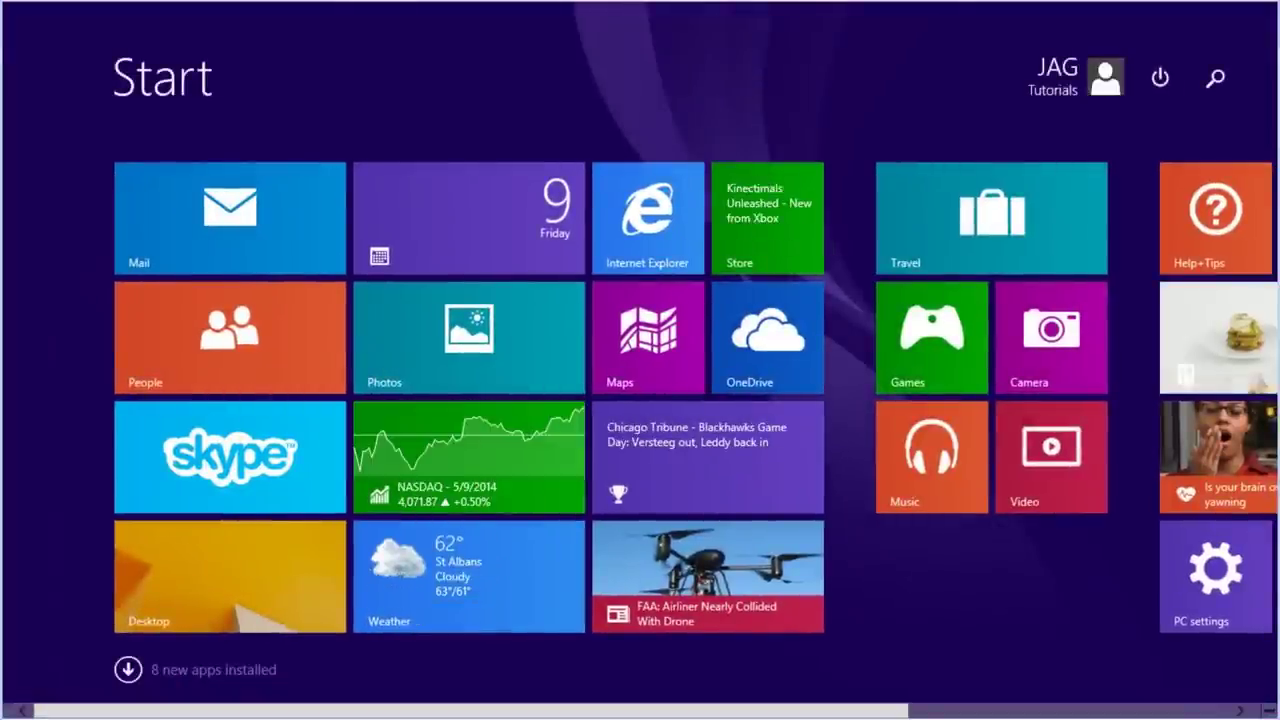
Save a full-screen screenshot of the Start screen and open the Photos app to view it.
{"action": "key", "text": "super+Print"}
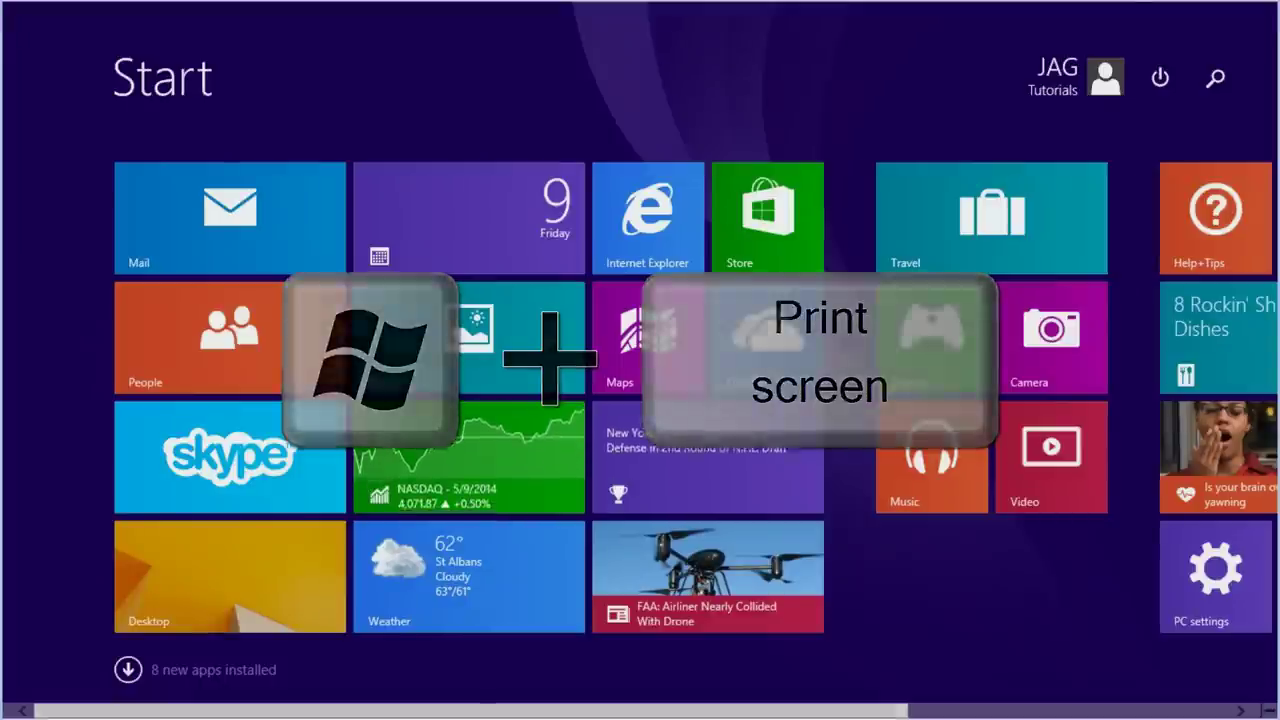
{"action": "key", "text": "super+Print"}
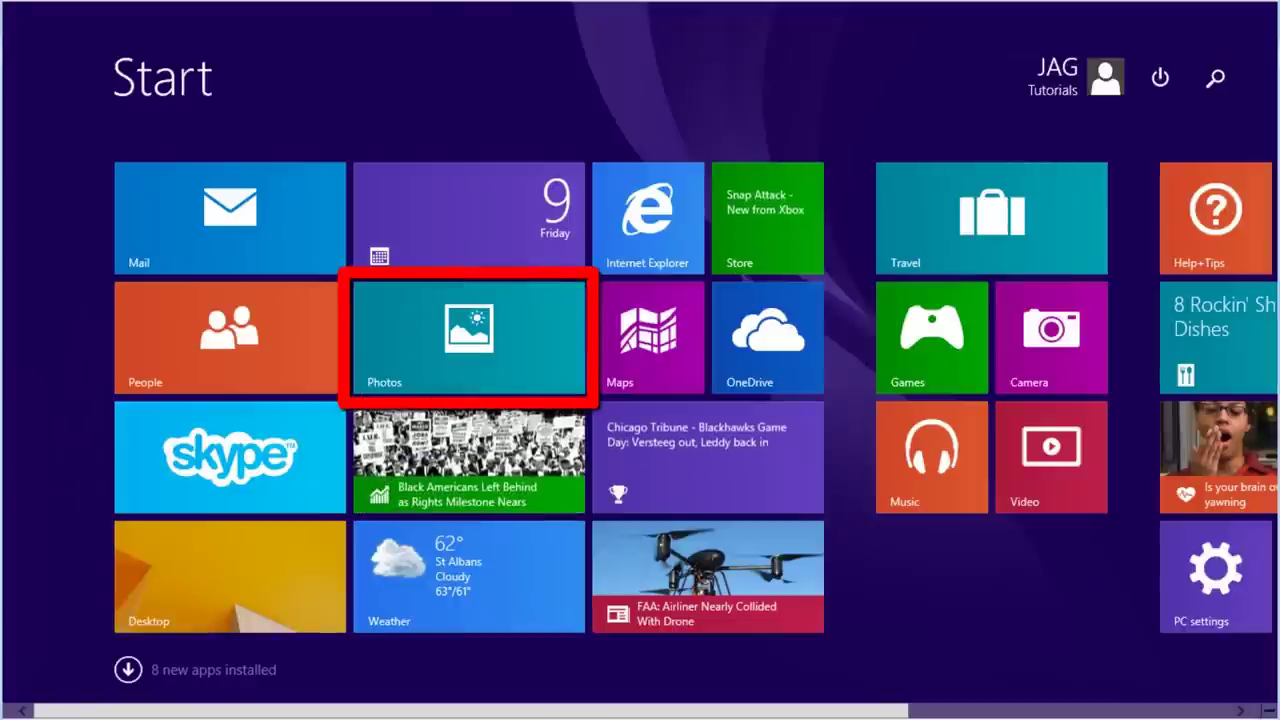
{"action": "left_click", "coordinate": [491, 362]}
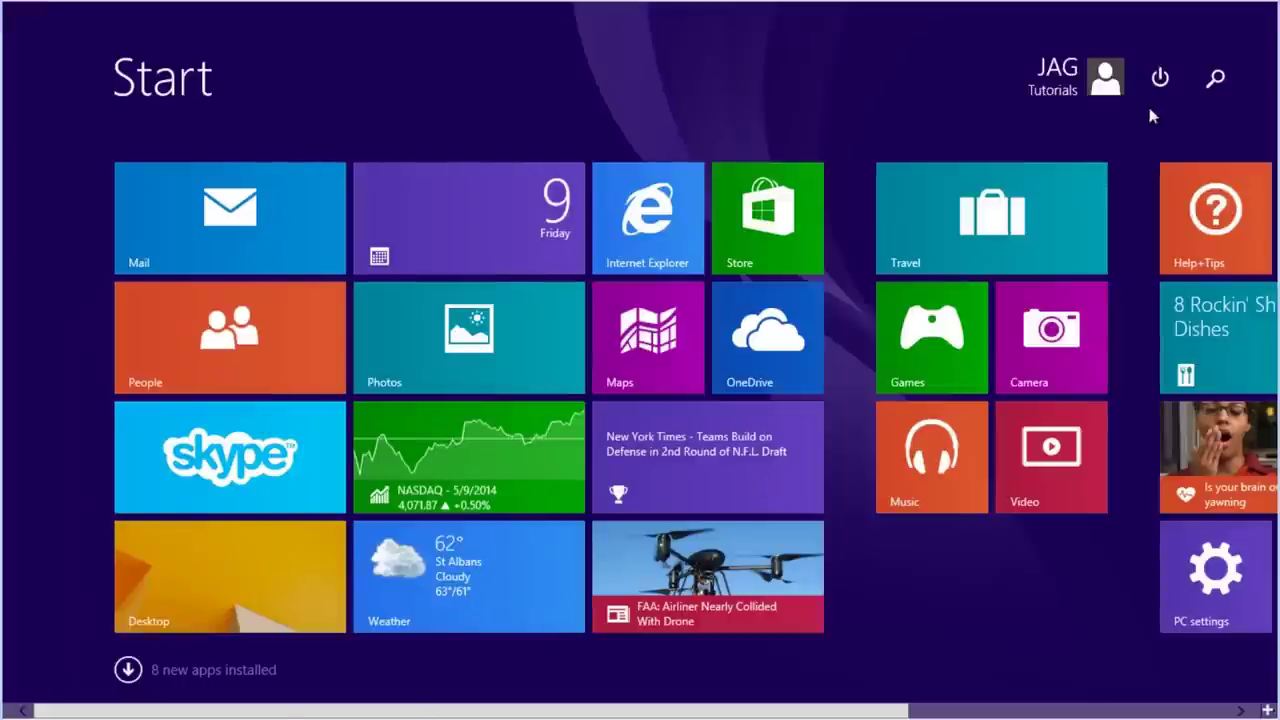
Close Photos and launch the Snipping Tool from the list of all installed apps.
{"action": "left_click", "coordinate": [1264, 18]}
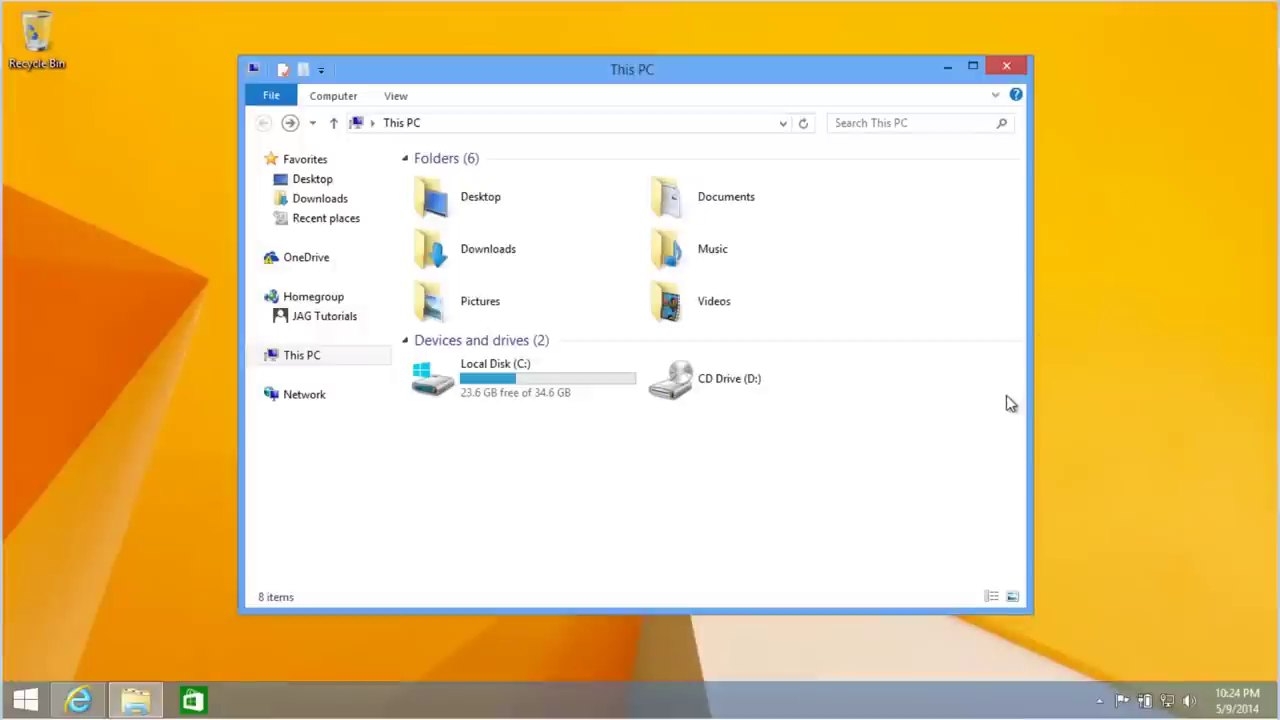
{"action": "left_click", "coordinate": [20, 698]}
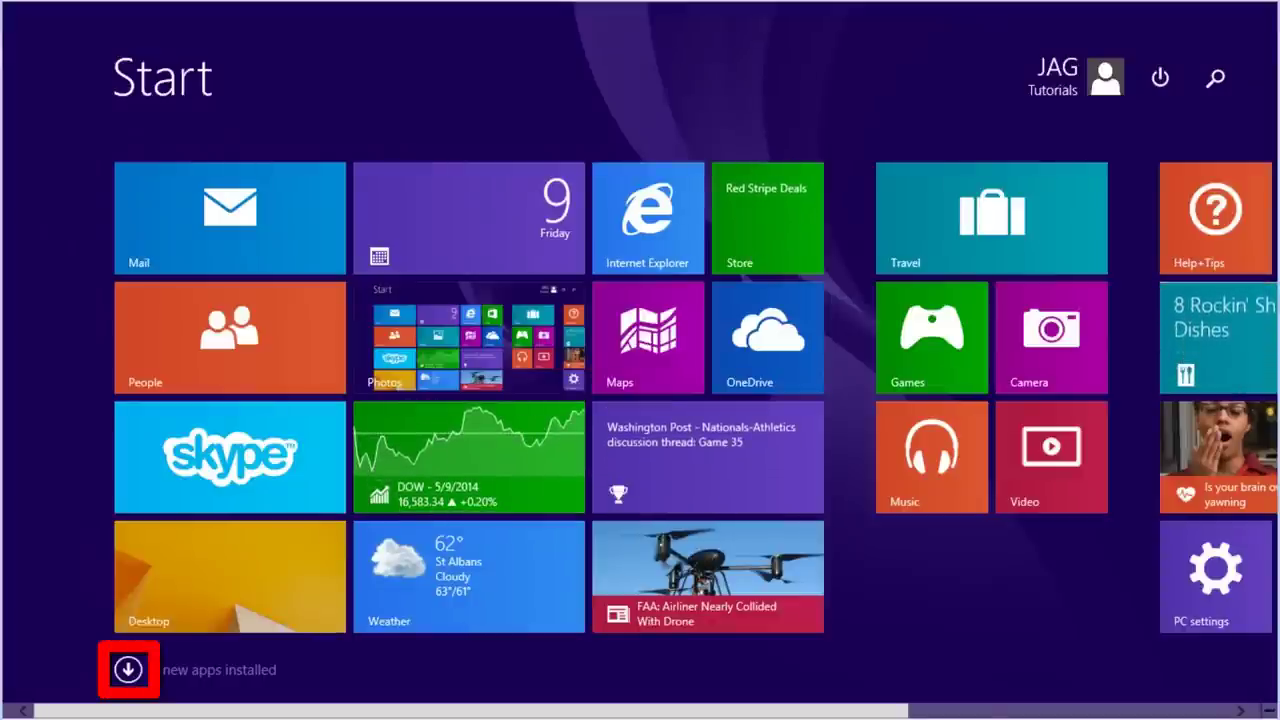
{"action": "left_click", "coordinate": [128, 669]}
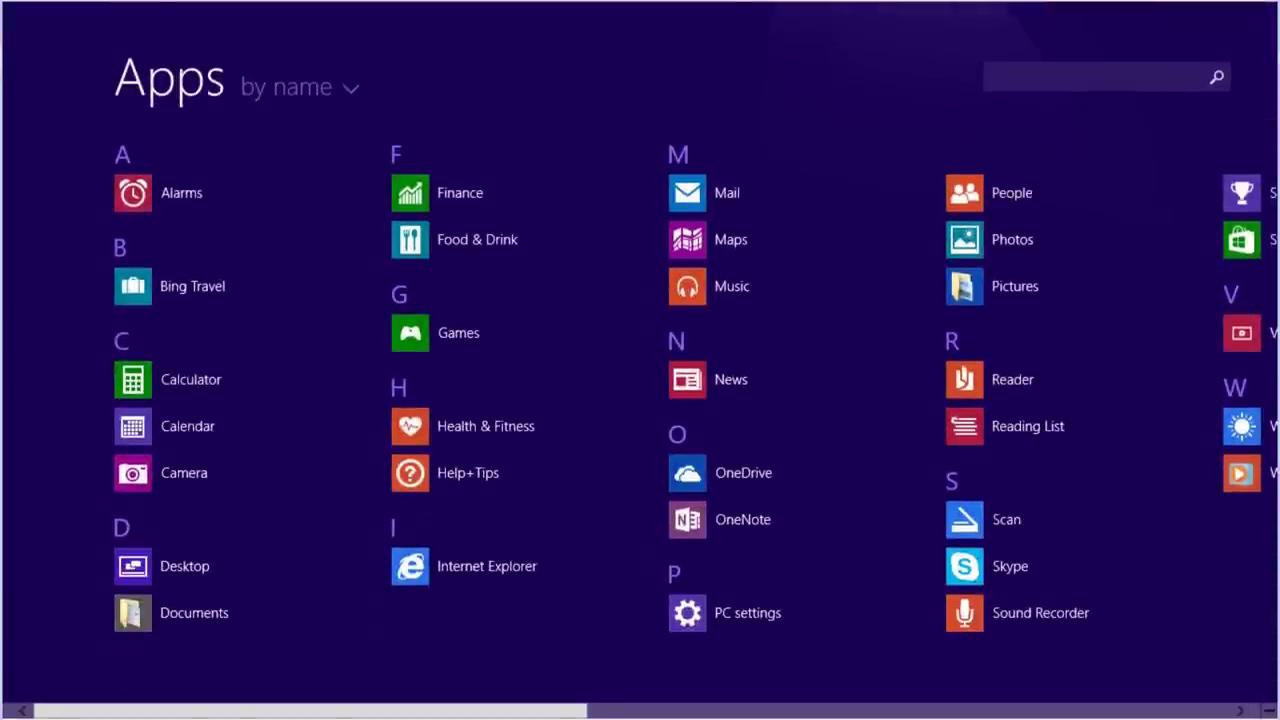
{"action": "scroll", "coordinate": [656, 716], "scroll_direction": "down", "scroll_amount": 5}
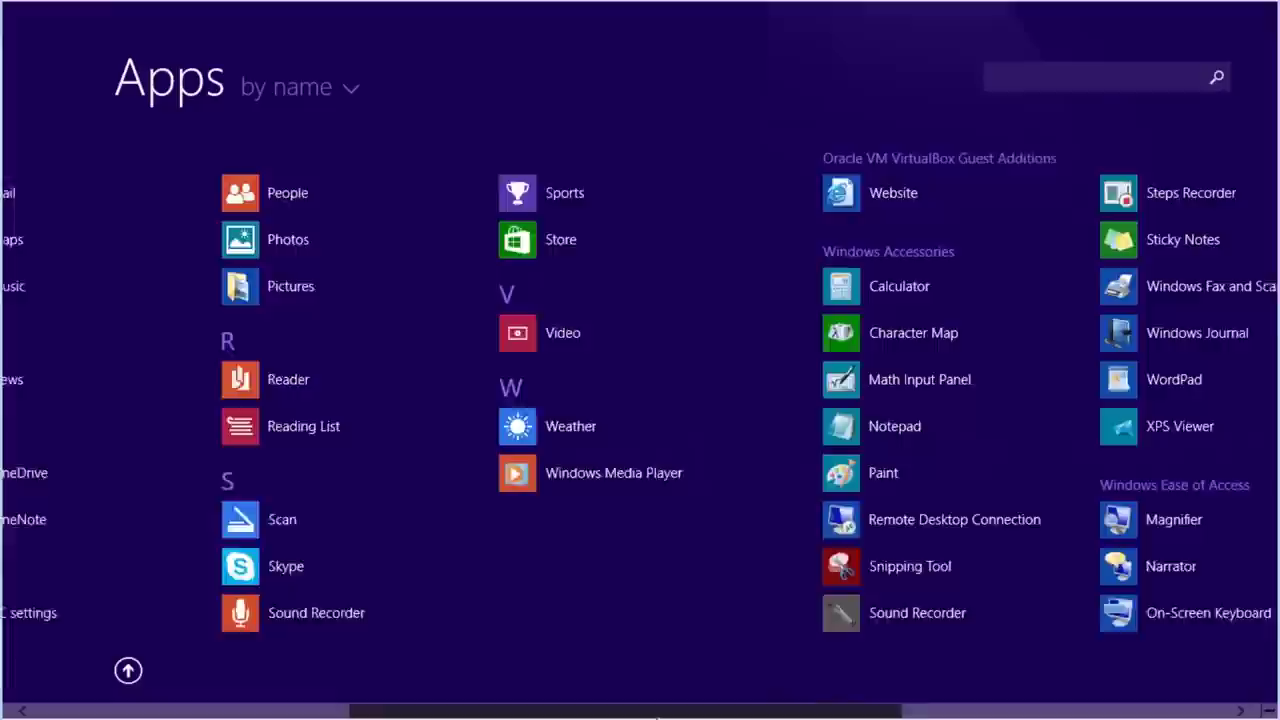
{"action": "scroll", "coordinate": [656, 716], "scroll_direction": "down", "scroll_amount": 4}
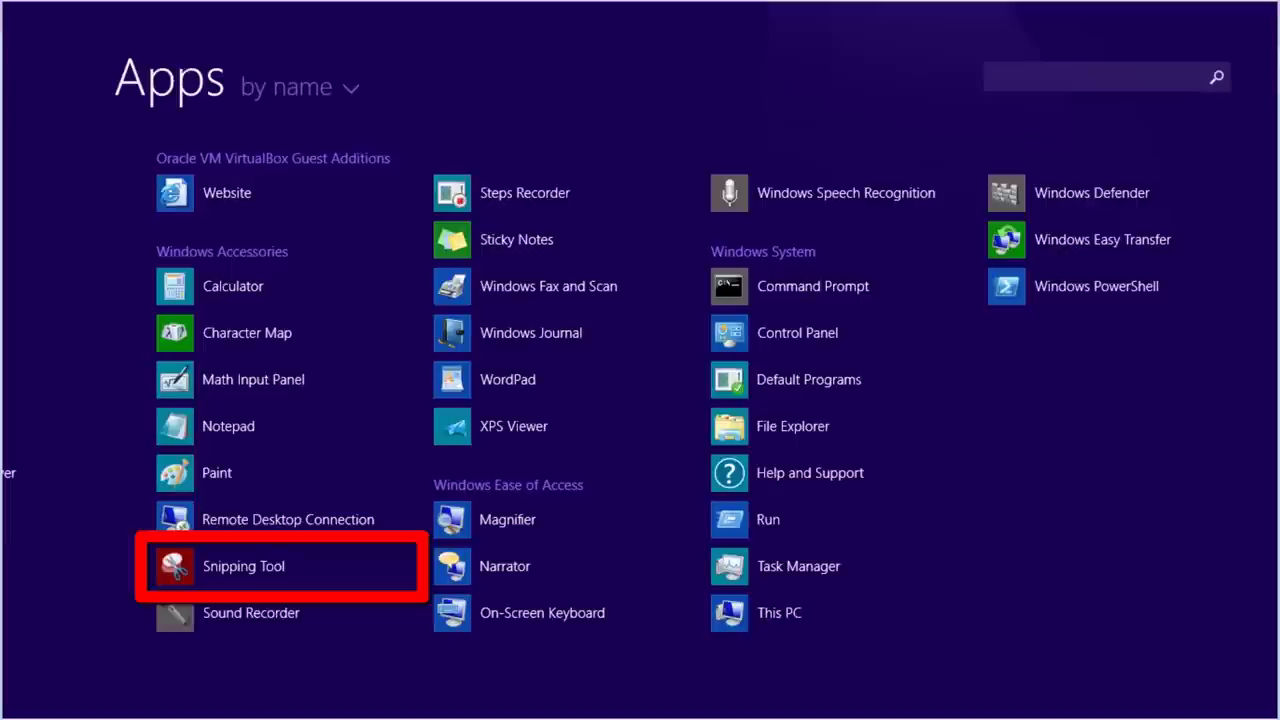
{"action": "left_click", "coordinate": [175, 566]}
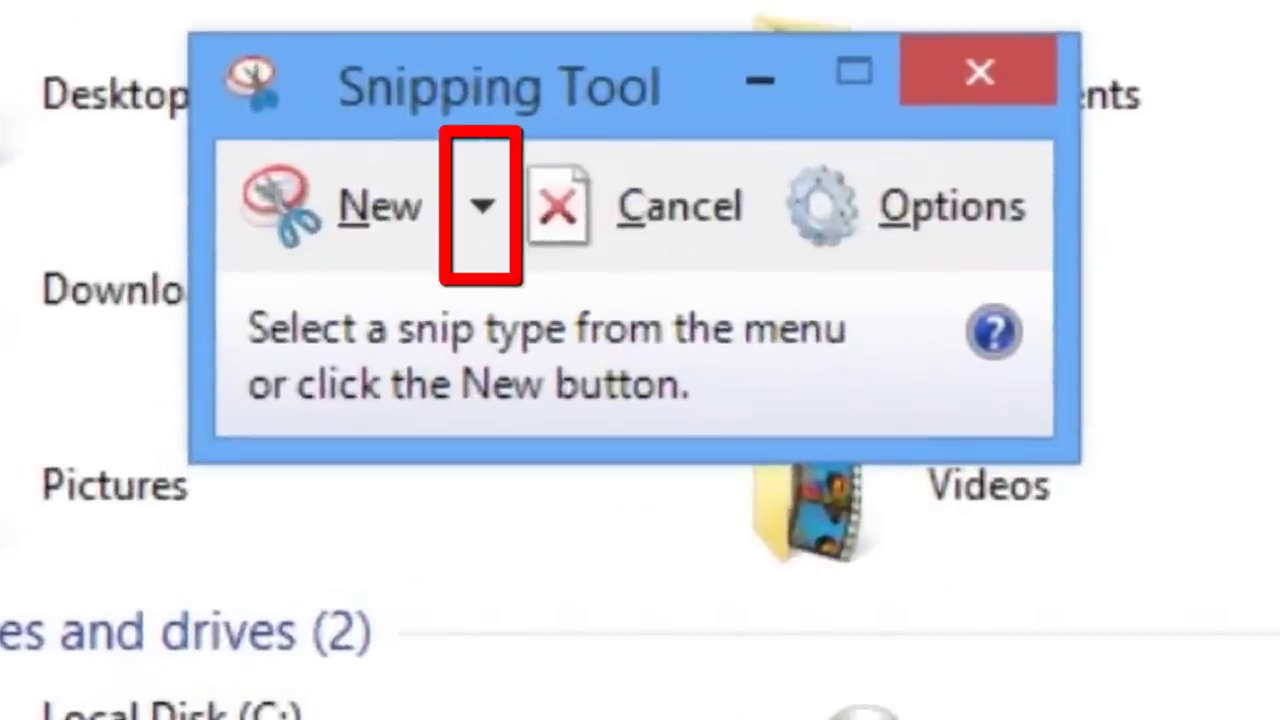
Capture a full-screen snip of the desktop, followed by a window snip of the This PC window.
{"action": "left_click", "coordinate": [484, 210]}
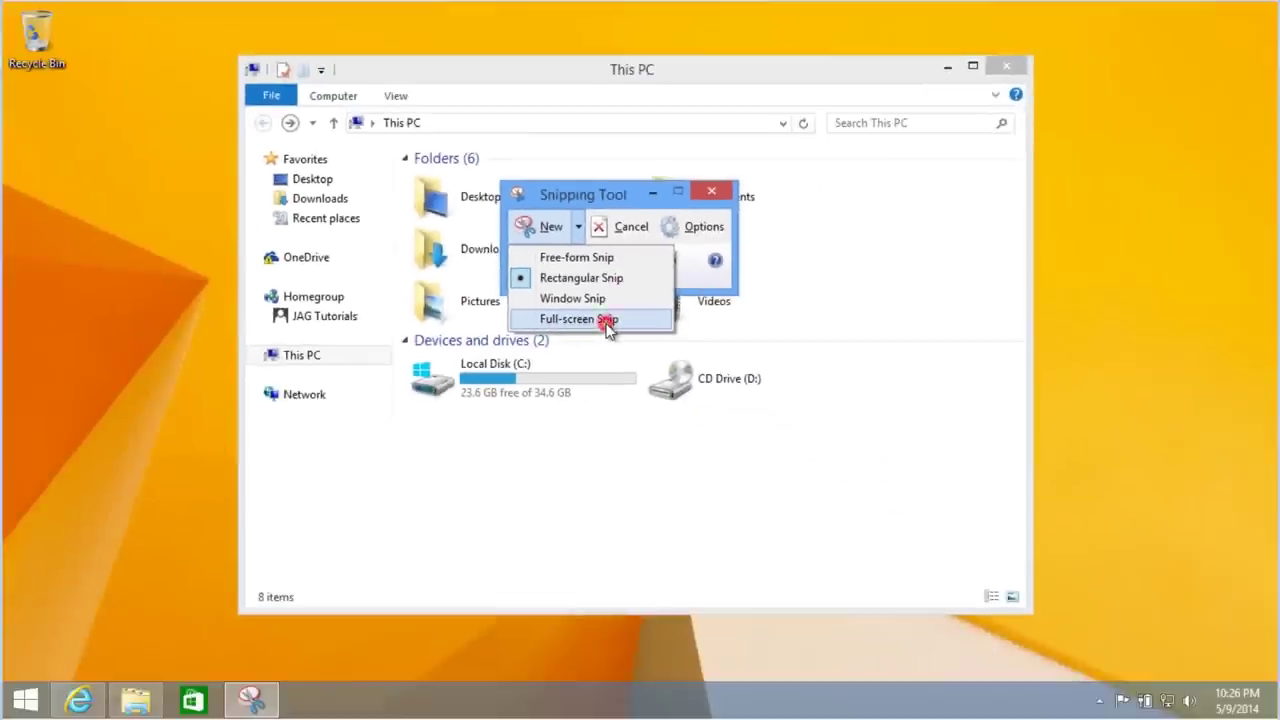
{"action": "left_click", "coordinate": [579, 319]}
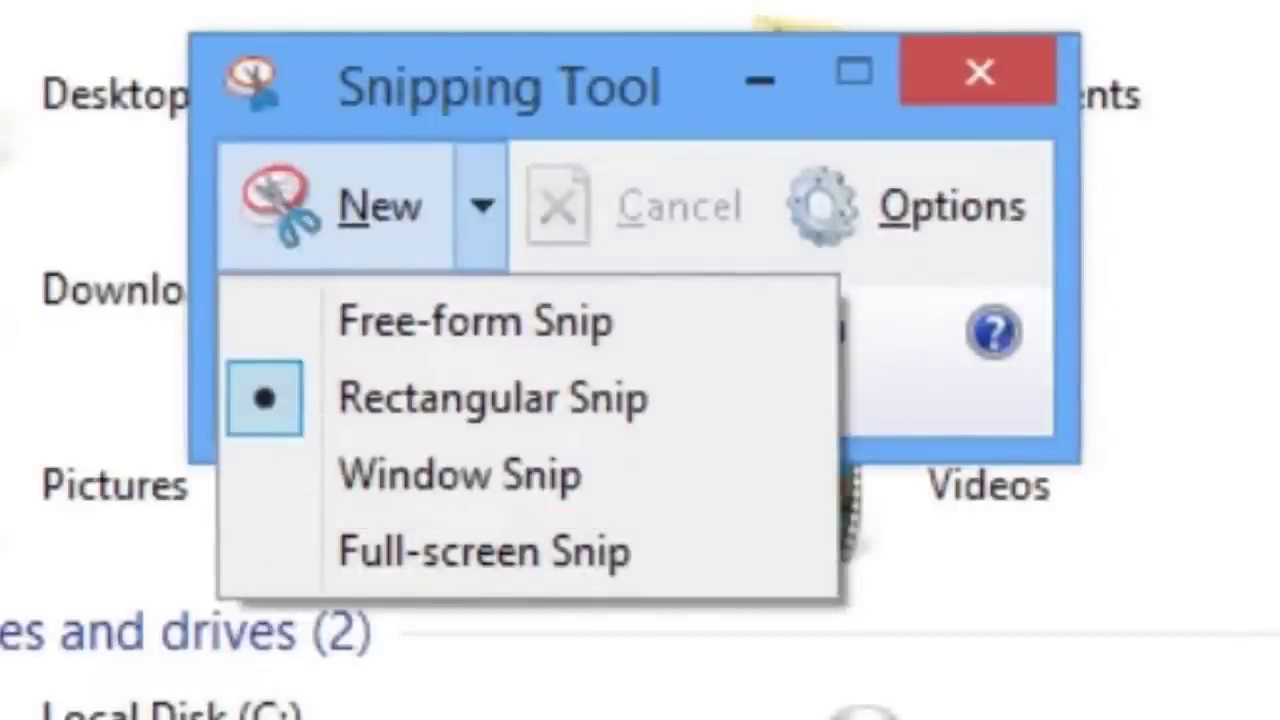
{"action": "left_click", "coordinate": [425, 468]}
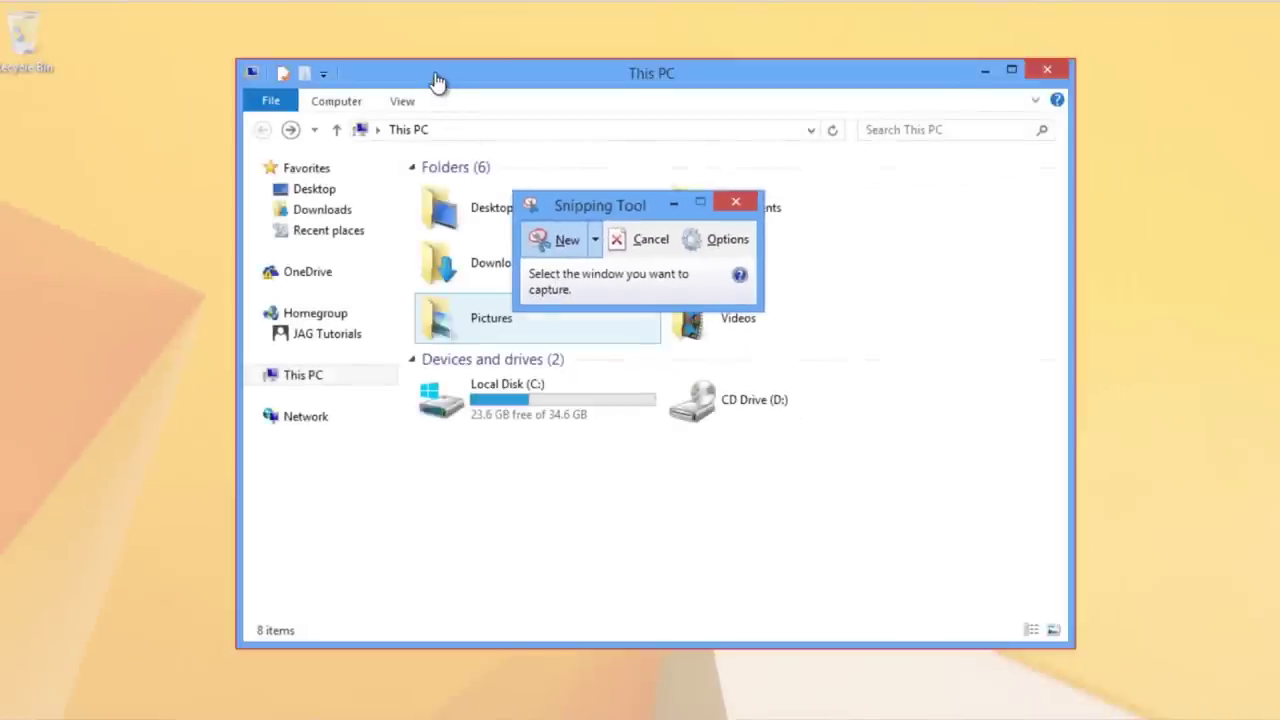
{"action": "left_click", "coordinate": [437, 80]}
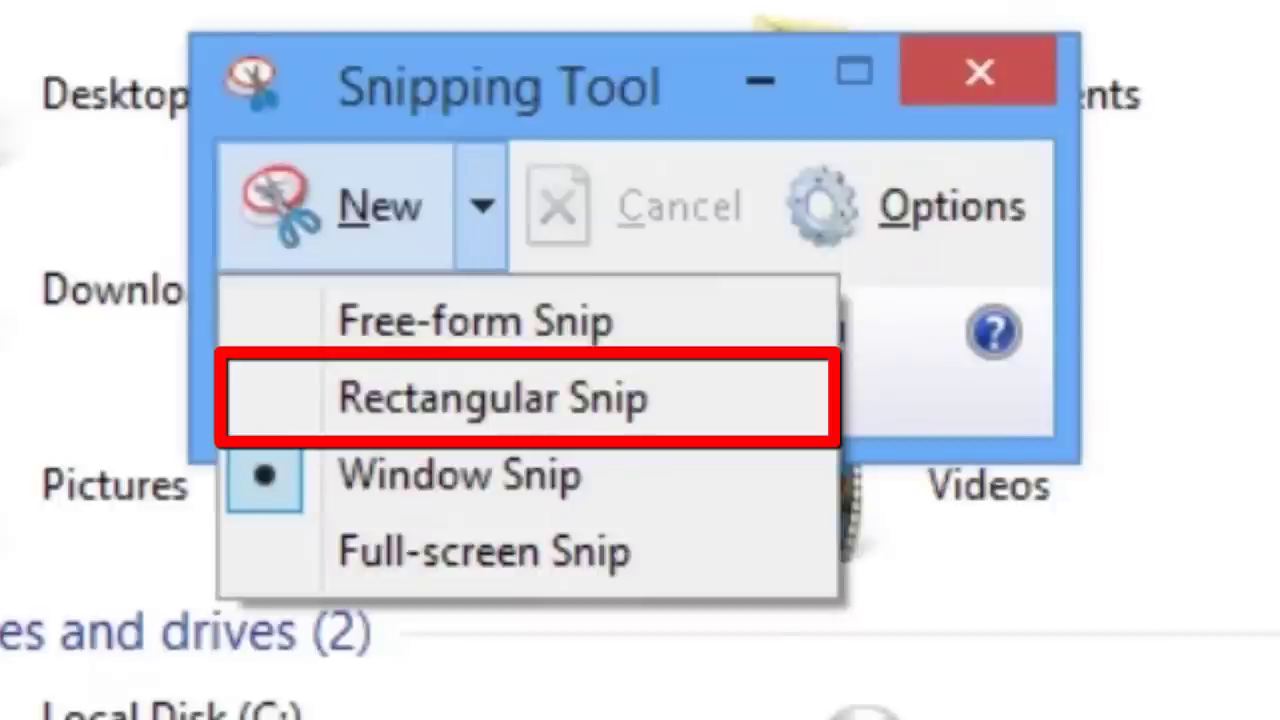
Capture a rectangular snip of the upper part of the This PC window, followed by a free-form snip around the window.
{"action": "left_click", "coordinate": [603, 410]}
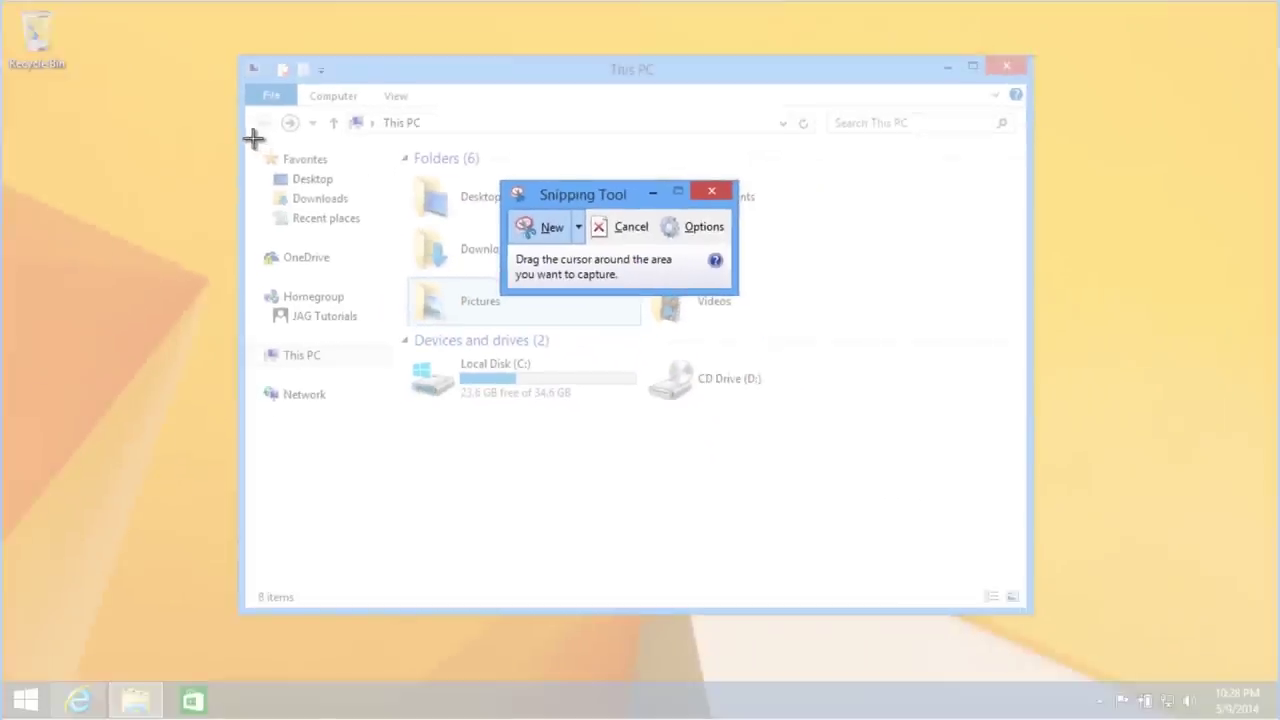
{"action": "mouse_move", "coordinate": [249, 137]}
{"action": "left_mouse_down"}
{"action": "mouse_move", "coordinate": [463, 337]}
{"action": "mouse_move", "coordinate": [674, 363]}
{"action": "mouse_move", "coordinate": [811, 345]}
{"action": "left_mouse_up"}
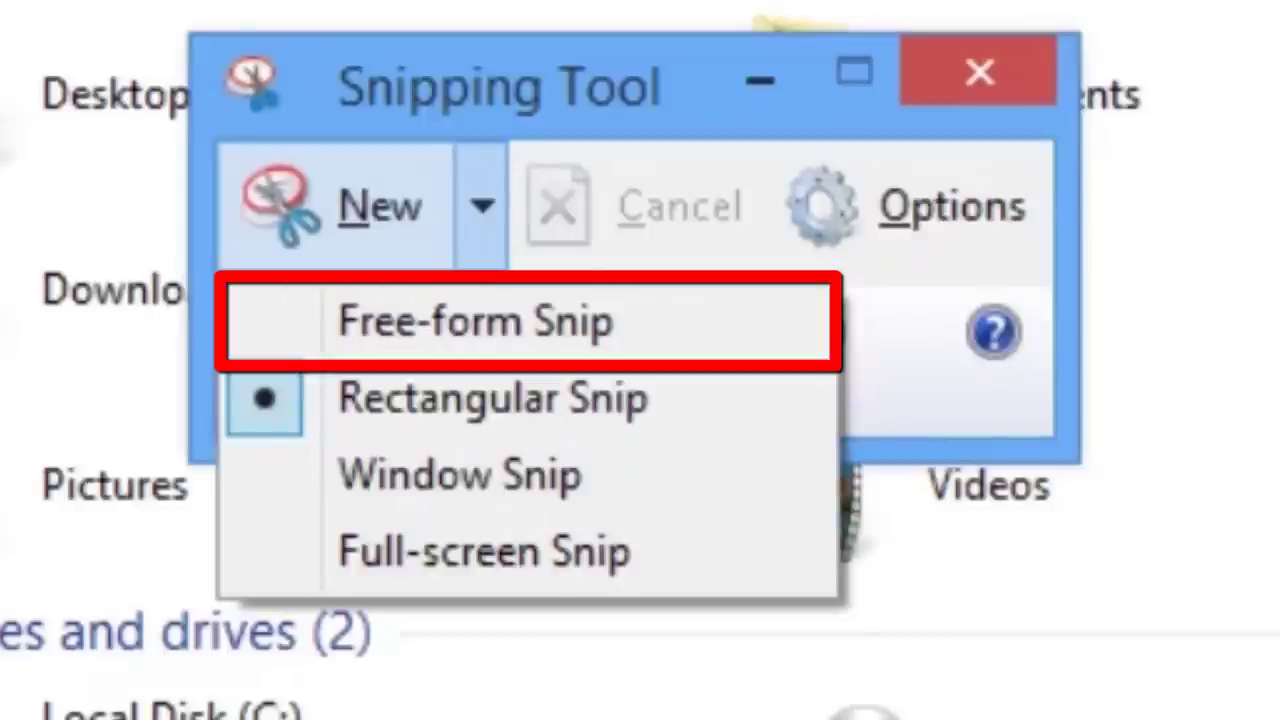
{"action": "left_click", "coordinate": [525, 302]}
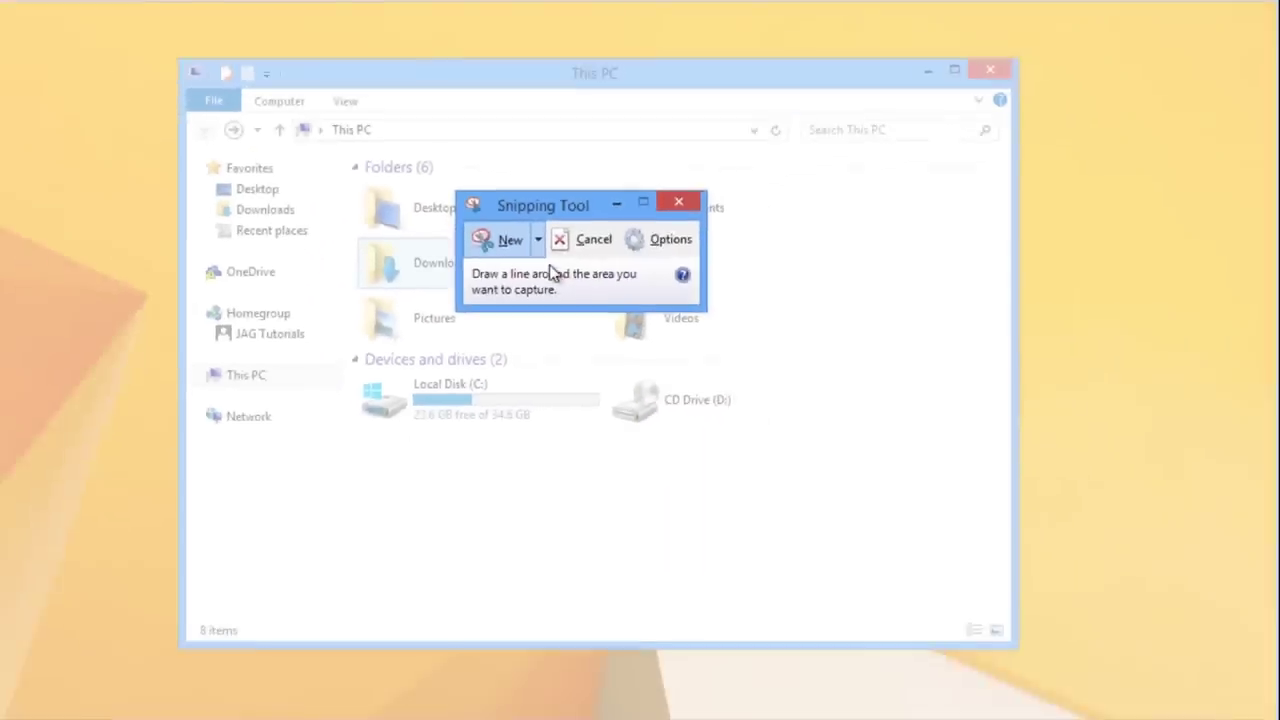
{"action": "mouse_move", "coordinate": [475, 96]}
{"action": "left_mouse_down"}
{"action": "mouse_move", "coordinate": [256, 88]}
{"action": "mouse_move", "coordinate": [178, 172]}
{"action": "mouse_move", "coordinate": [194, 453]}
{"action": "mouse_move", "coordinate": [444, 503]}
{"action": "mouse_move", "coordinate": [832, 486]}
{"action": "mouse_move", "coordinate": [796, 354]}
{"action": "mouse_move", "coordinate": [612, 360]}
{"action": "mouse_move", "coordinate": [604, 296]}
{"action": "mouse_move", "coordinate": [976, 271]}
{"action": "mouse_move", "coordinate": [1100, 160]}
{"action": "mouse_move", "coordinate": [1012, 60]}
{"action": "mouse_move", "coordinate": [731, 75]}
{"action": "mouse_move", "coordinate": [531, 57]}
{"action": "mouse_move", "coordinate": [488, 101]}
{"action": "left_mouse_up"}
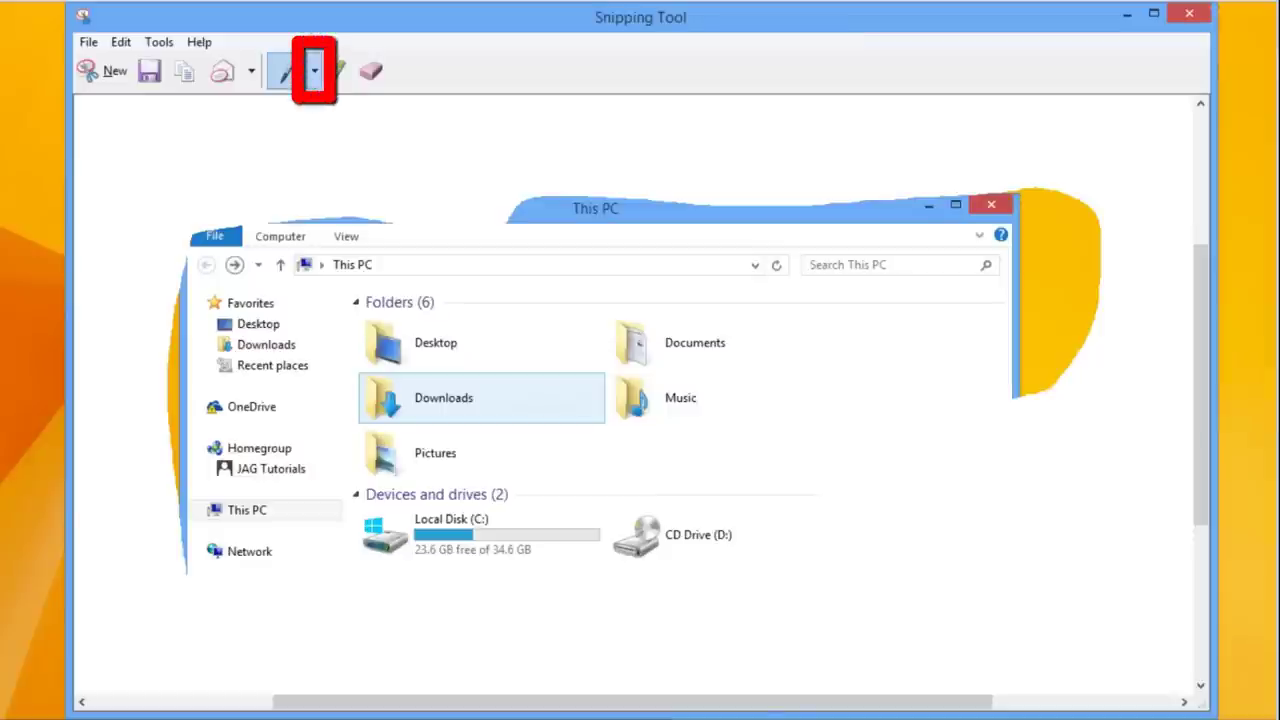
With the red pen, circle the Downloads folder and This PC's close button, cross out Music and underline Local Disk (C:) on the snip.
{"action": "left_click", "coordinate": [314, 74]}
{"action": "left_click", "coordinate": [315, 104]}
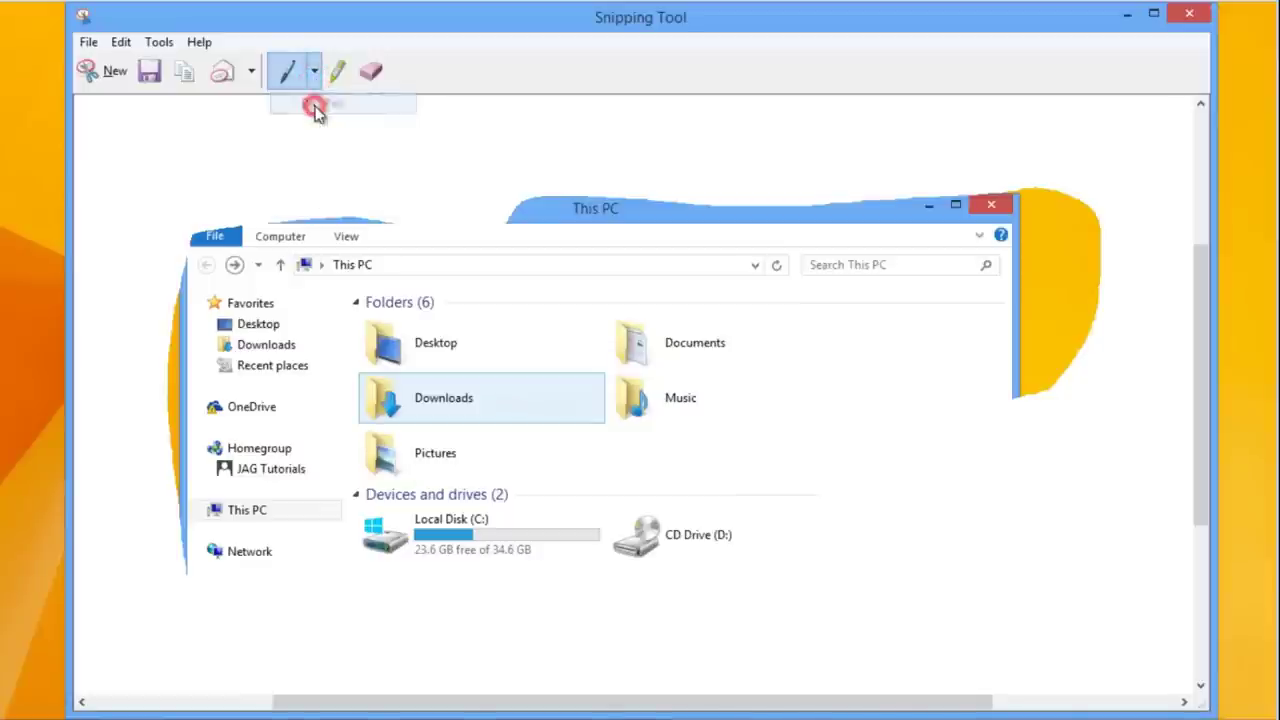
{"action": "mouse_move", "coordinate": [372, 378]}
{"action": "left_mouse_down"}
{"action": "mouse_move", "coordinate": [362, 392]}
{"action": "mouse_move", "coordinate": [518, 431]}
{"action": "mouse_move", "coordinate": [380, 378]}
{"action": "left_mouse_up"}
{"action": "left_click", "coordinate": [484, 418]}
{"action": "mouse_move", "coordinate": [620, 384]}
{"action": "left_mouse_down"}
{"action": "mouse_move", "coordinate": [704, 424]}
{"action": "mouse_move", "coordinate": [539, 446]}
{"action": "left_mouse_up"}
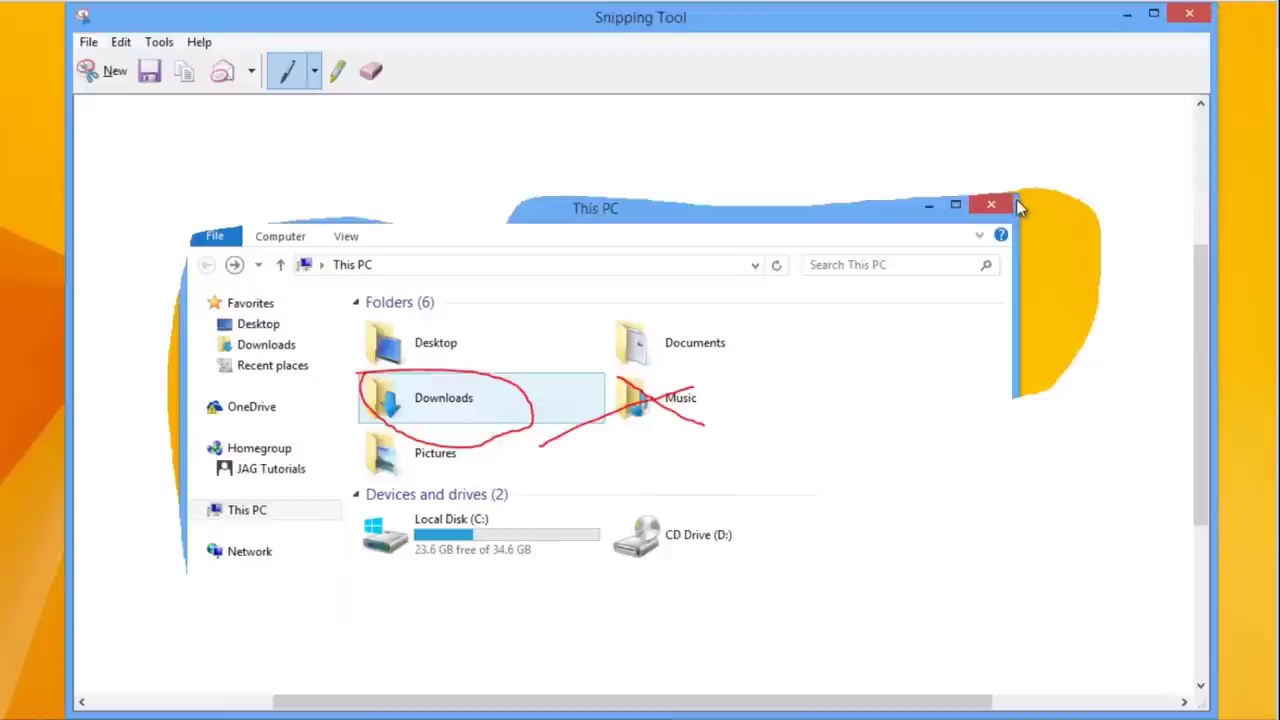
{"action": "left_click_drag", "start_coordinate": [1008, 191], "coordinate": [1017, 237]}
{"action": "left_click_drag", "start_coordinate": [358, 567], "coordinate": [592, 563]}
With the blue pen, circle the Favorites group and the Network entry on the snip.
{"action": "left_click", "coordinate": [313, 78]}
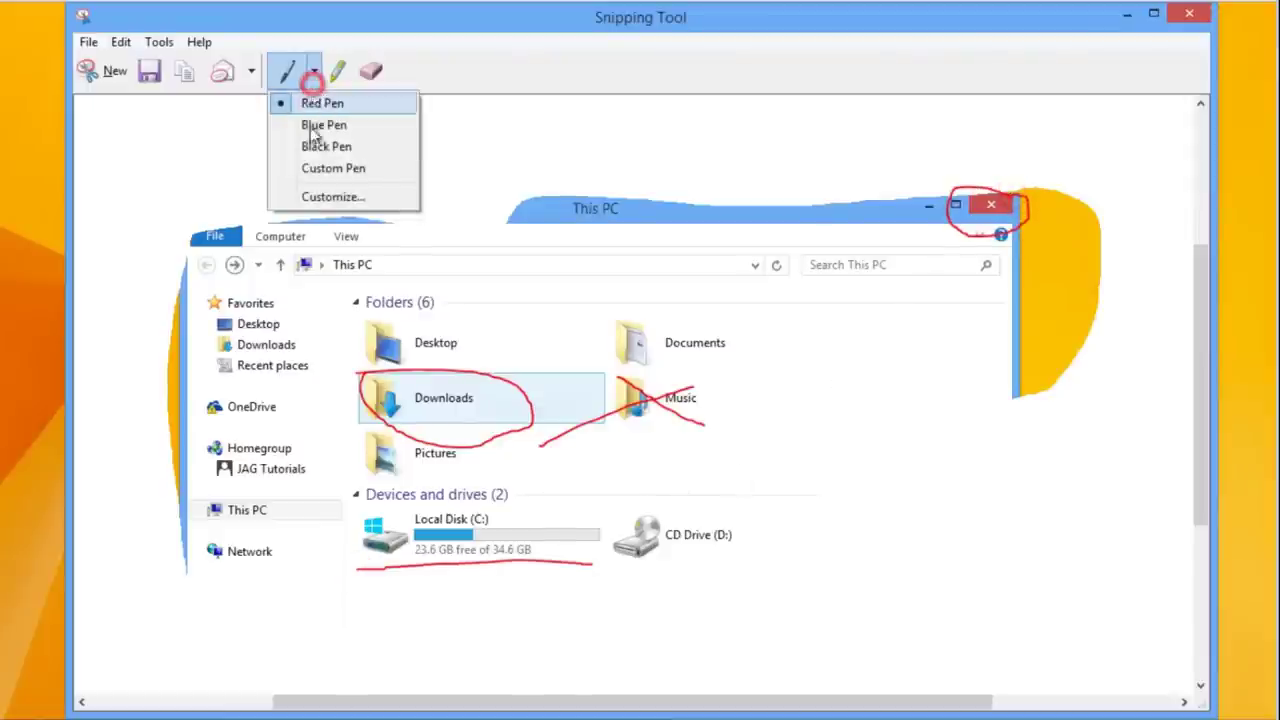
{"action": "left_click", "coordinate": [310, 129]}
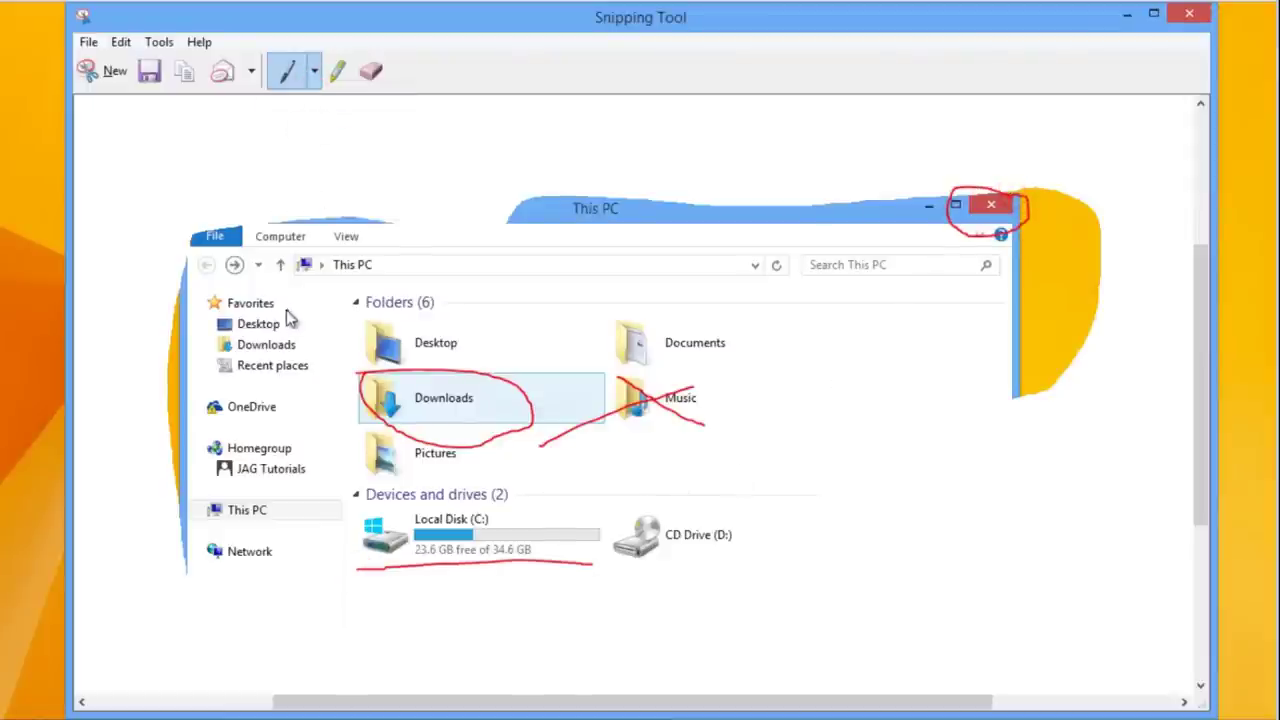
{"action": "mouse_move", "coordinate": [287, 316]}
{"action": "left_mouse_down"}
{"action": "mouse_move", "coordinate": [166, 320]}
{"action": "mouse_move", "coordinate": [334, 346]}
{"action": "mouse_move", "coordinate": [210, 290]}
{"action": "left_mouse_up"}
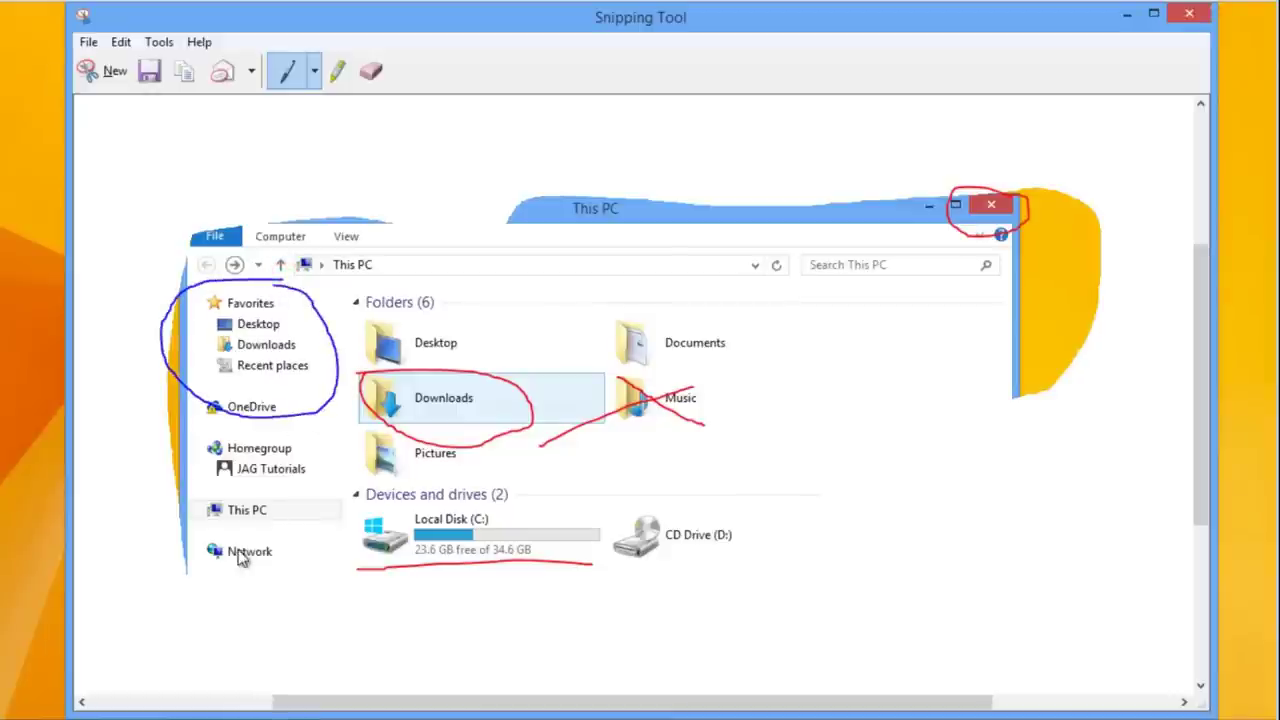
{"action": "mouse_move", "coordinate": [225, 526]}
{"action": "left_mouse_down"}
{"action": "mouse_move", "coordinate": [209, 574]}
{"action": "mouse_move", "coordinate": [300, 528]}
{"action": "mouse_move", "coordinate": [226, 522]}
{"action": "left_mouse_up"}
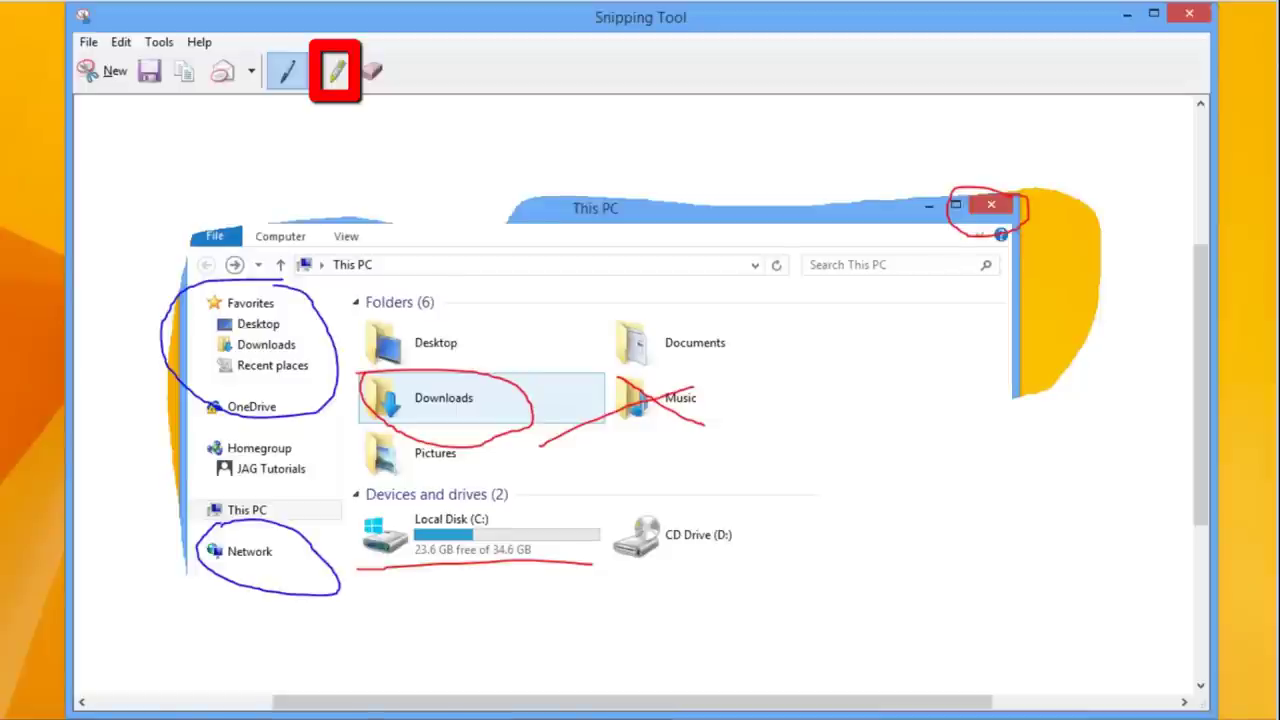
Highlight the Desktop folder, the Documents folder and CD Drive (D:) in yellow on the snip.
{"action": "left_click", "coordinate": [339, 78]}
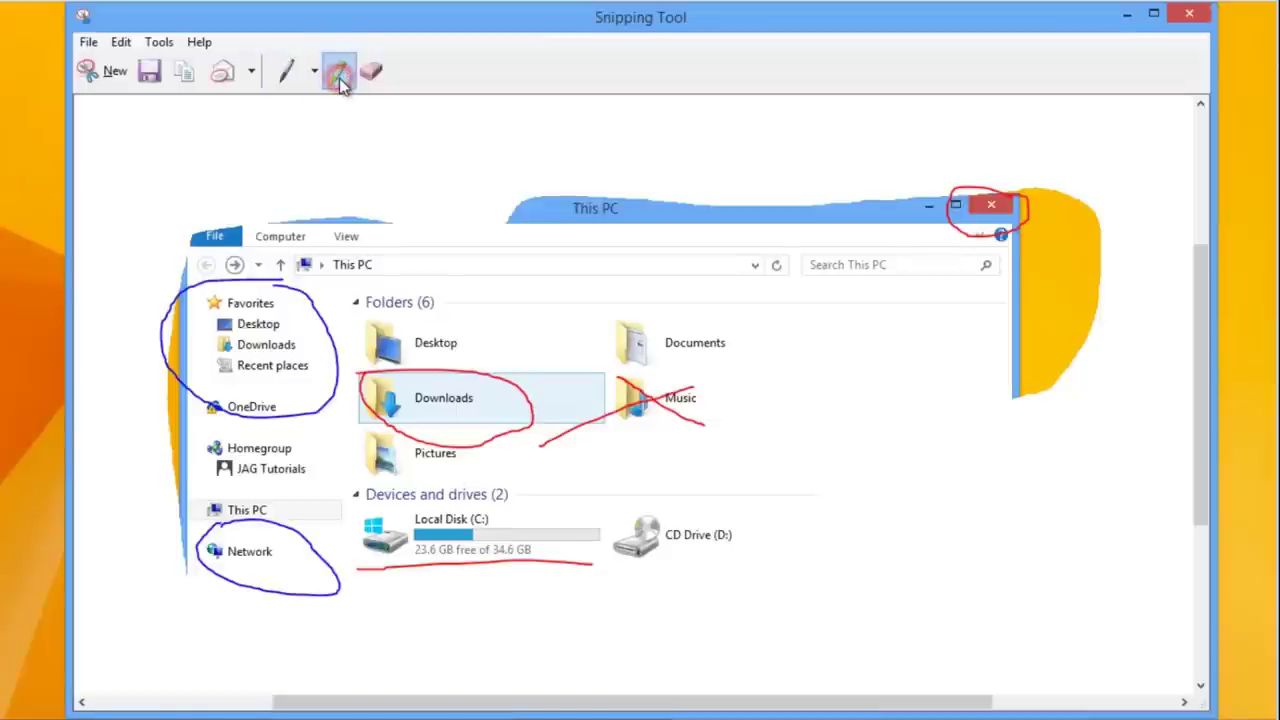
{"action": "mouse_move", "coordinate": [366, 334]}
{"action": "left_mouse_down"}
{"action": "mouse_move", "coordinate": [572, 334]}
{"action": "mouse_move", "coordinate": [362, 358]}
{"action": "left_mouse_up"}
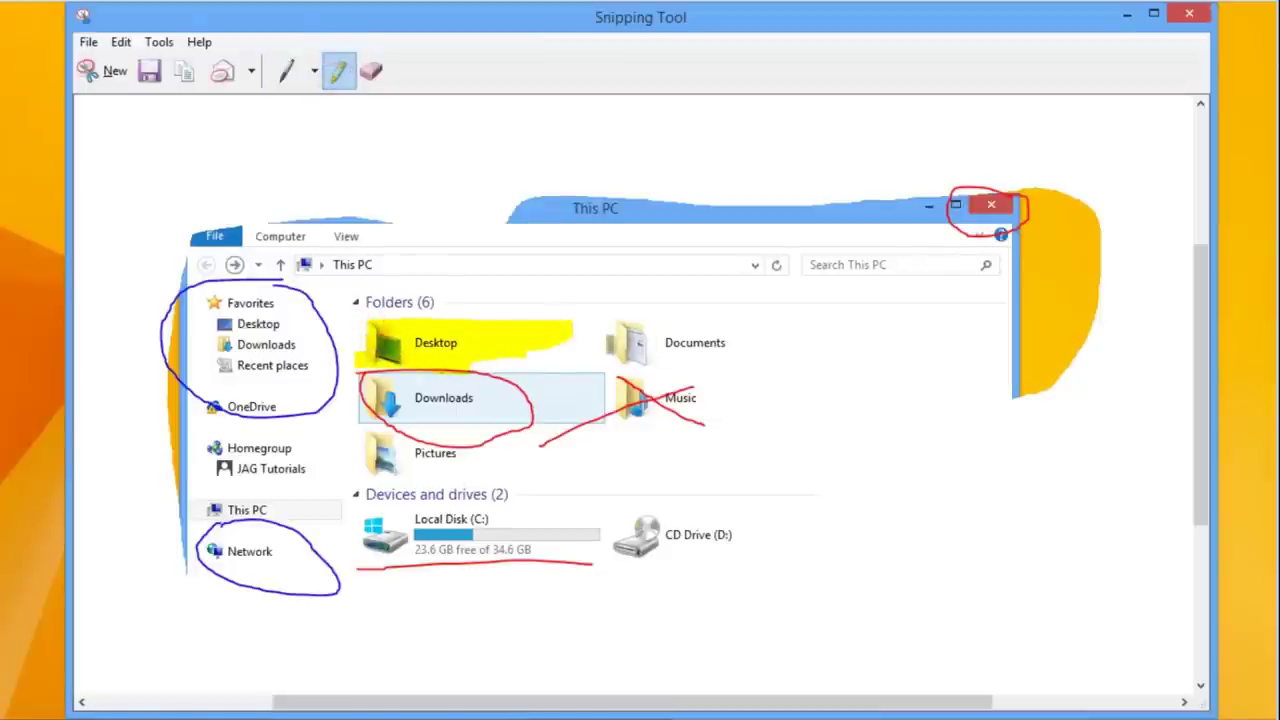
{"action": "left_click_drag", "start_coordinate": [628, 330], "coordinate": [714, 357]}
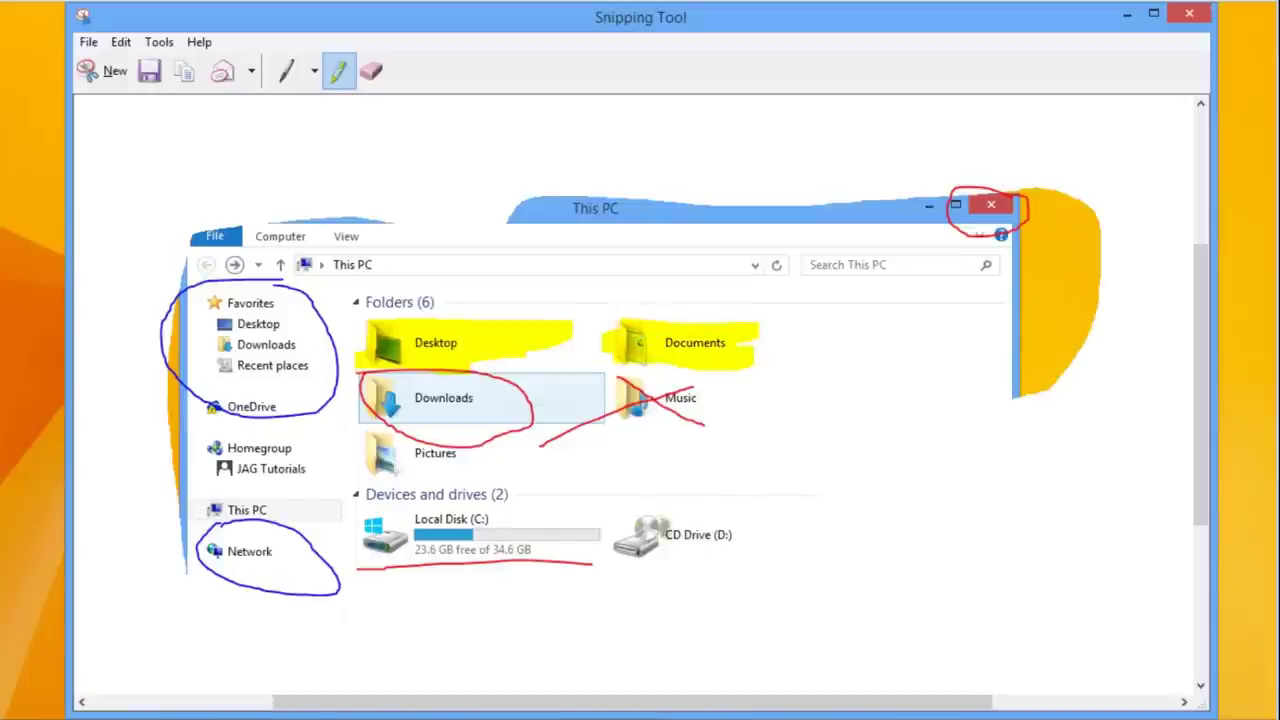
{"action": "mouse_move", "coordinate": [666, 524]}
{"action": "left_mouse_down"}
{"action": "mouse_move", "coordinate": [624, 514]}
{"action": "mouse_move", "coordinate": [590, 540]}
{"action": "mouse_move", "coordinate": [760, 572]}
{"action": "left_mouse_up"}
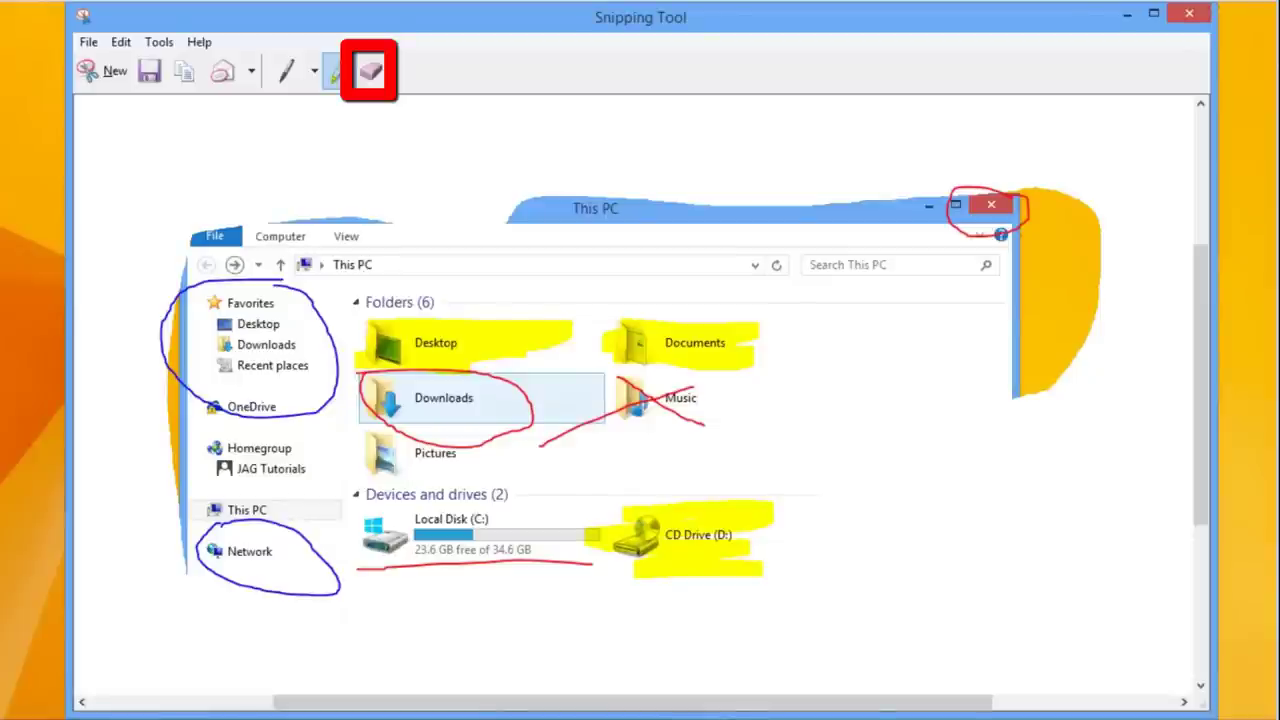
Erase the cross over Music, the circles around the close button and Network, and the highlight on CD Drive (D:).
{"action": "left_click", "coordinate": [371, 68]}
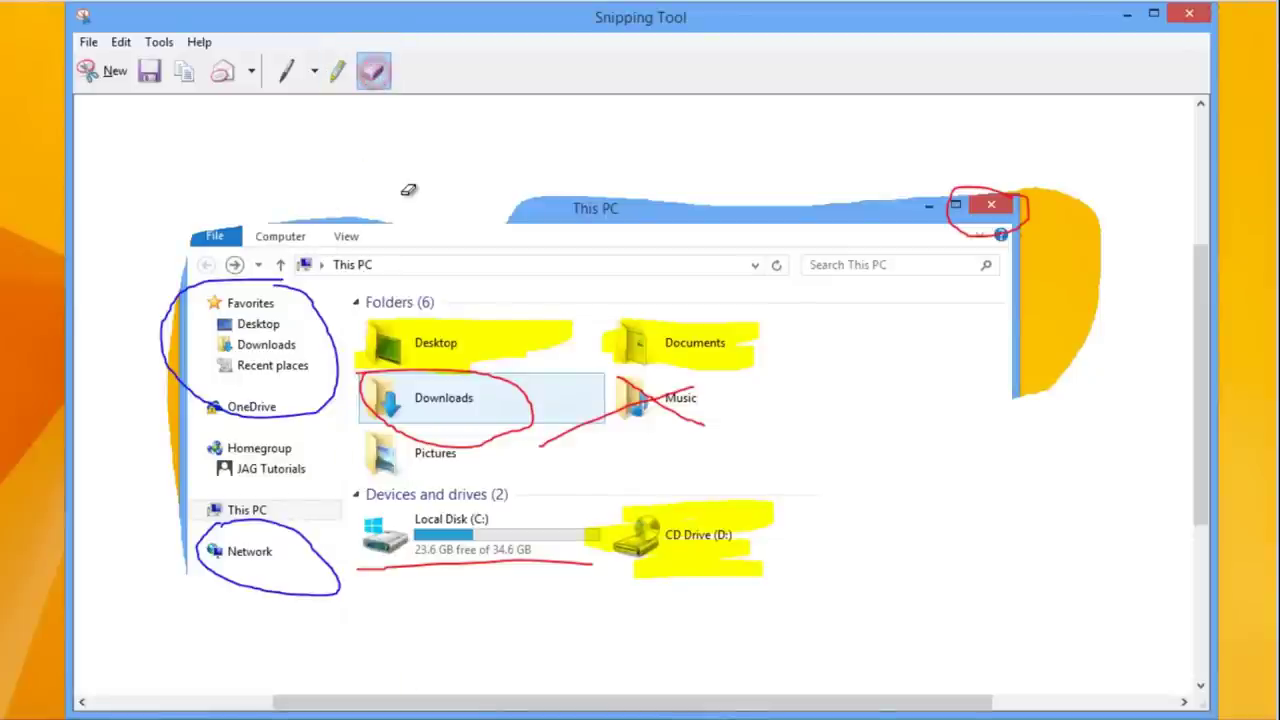
{"action": "left_click", "coordinate": [662, 400]}
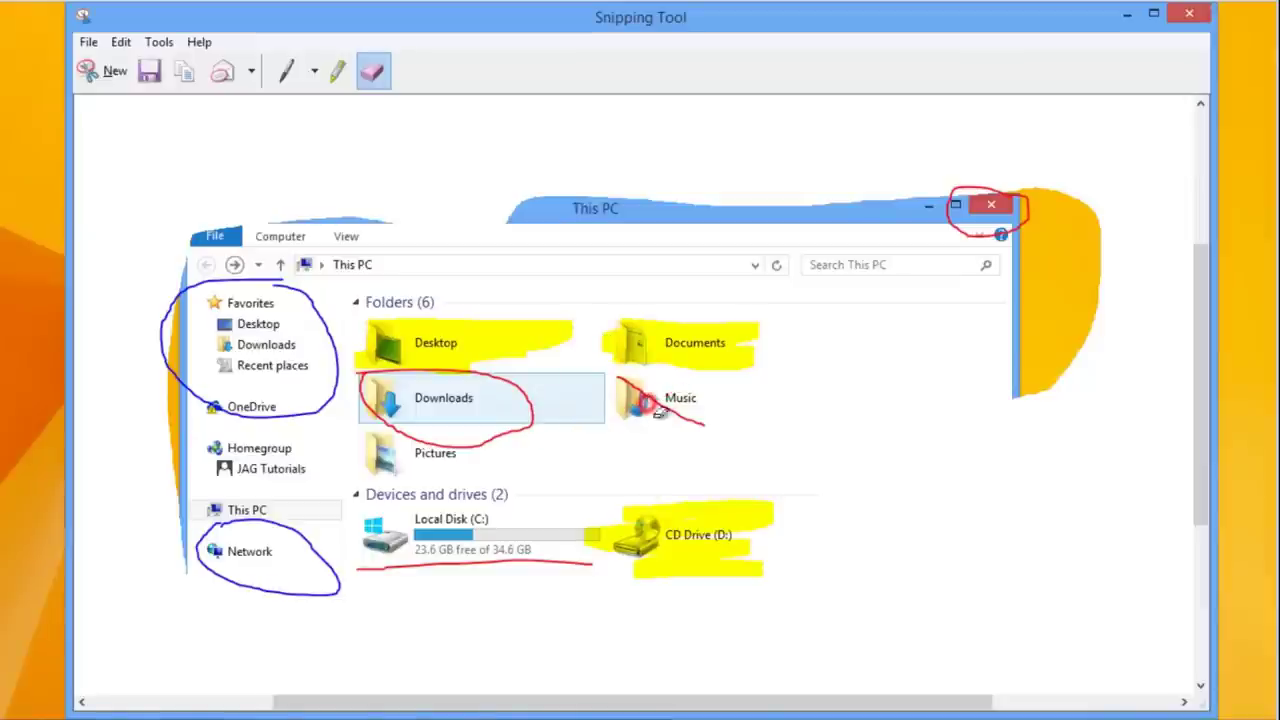
{"action": "left_click", "coordinate": [674, 414]}
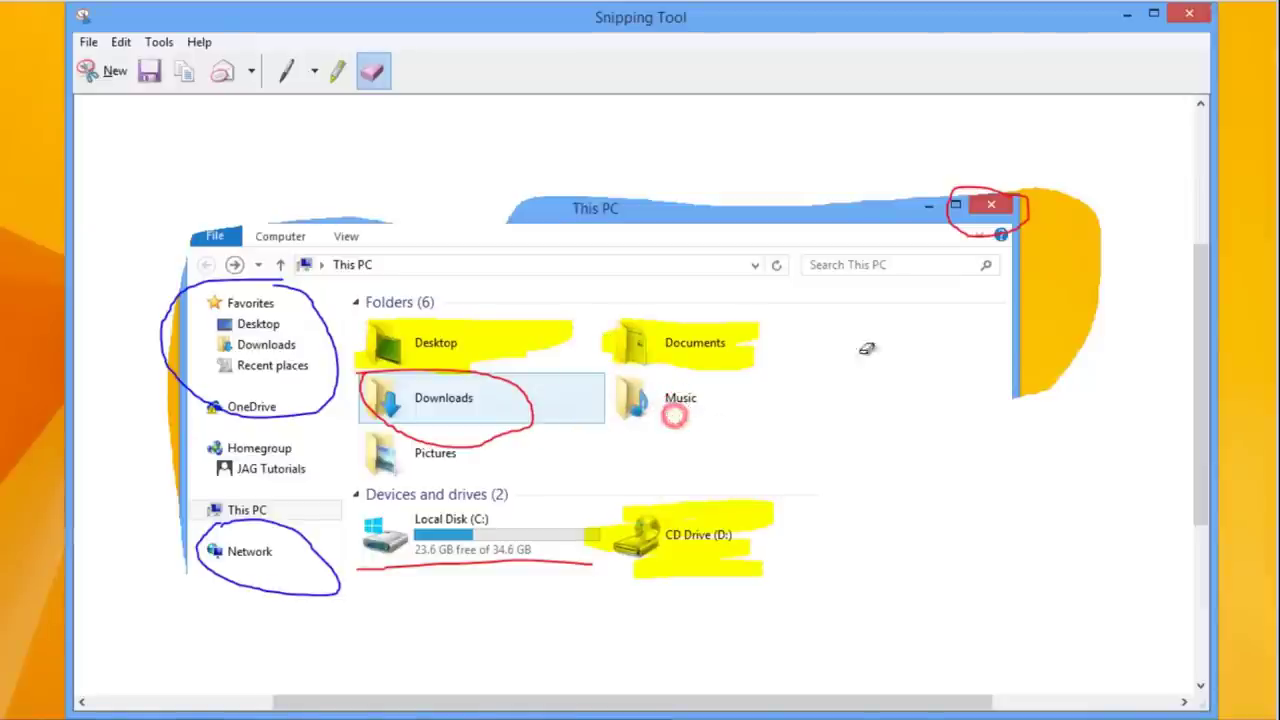
{"action": "left_click", "coordinate": [982, 234]}
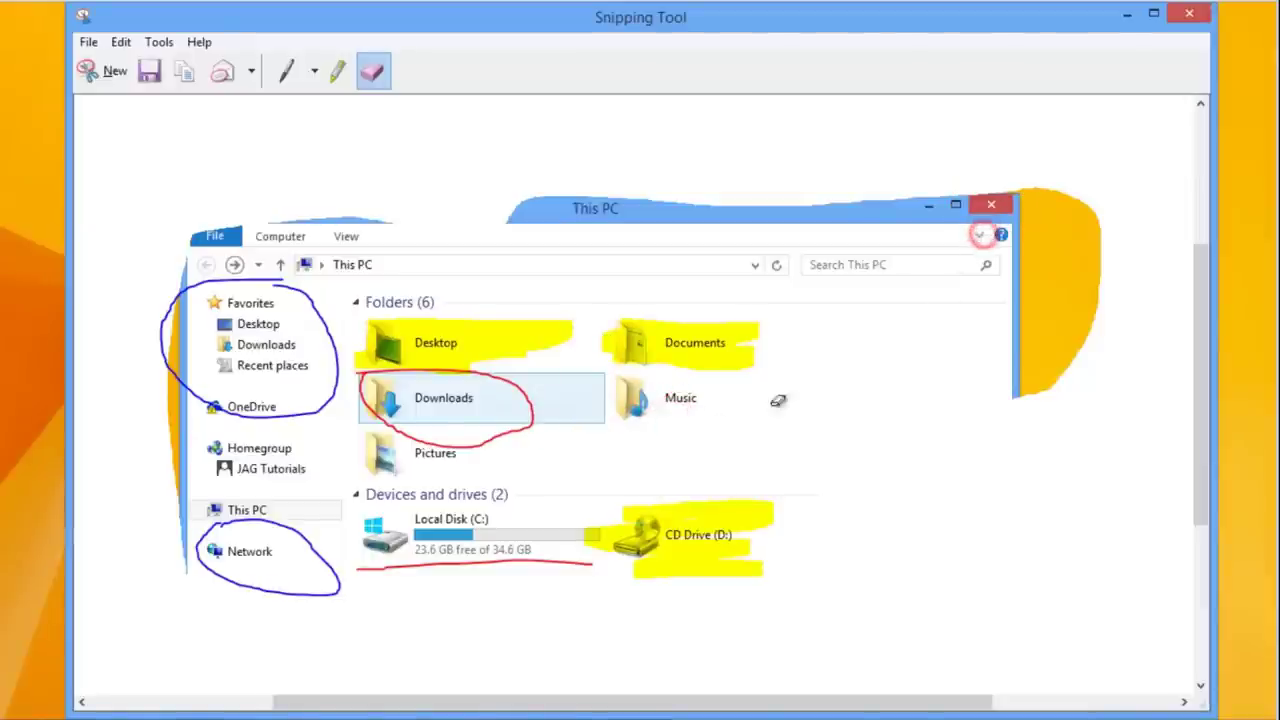
{"action": "left_click", "coordinate": [295, 540]}
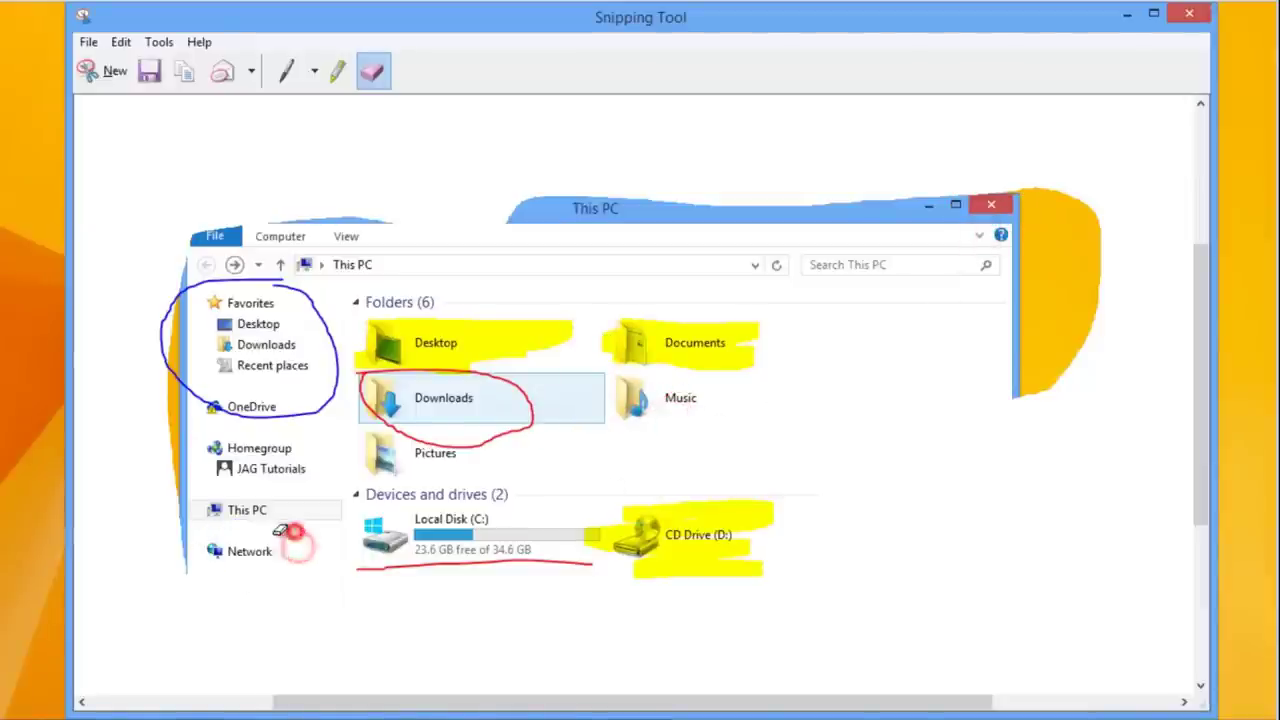
{"action": "left_click", "coordinate": [660, 545]}
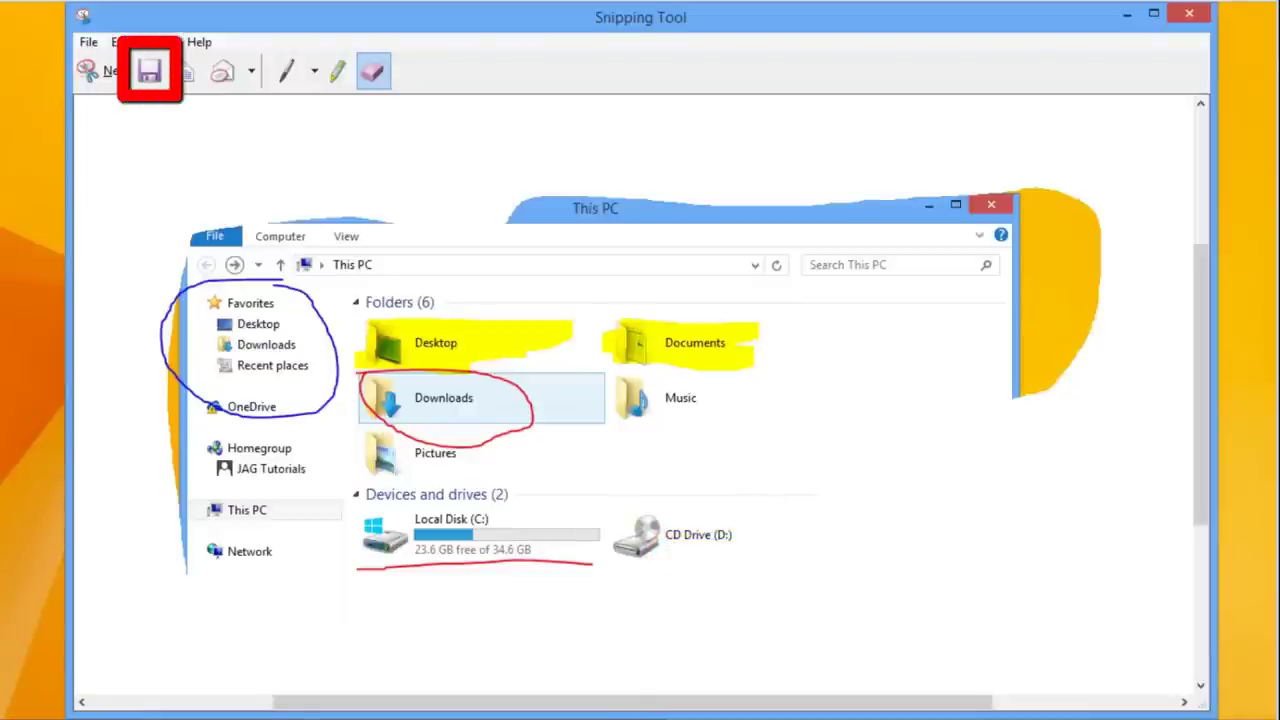
Save the annotated snip as a PNG file named test in the Screenshots folder inside Pictures.
{"action": "left_click", "coordinate": [150, 80]}
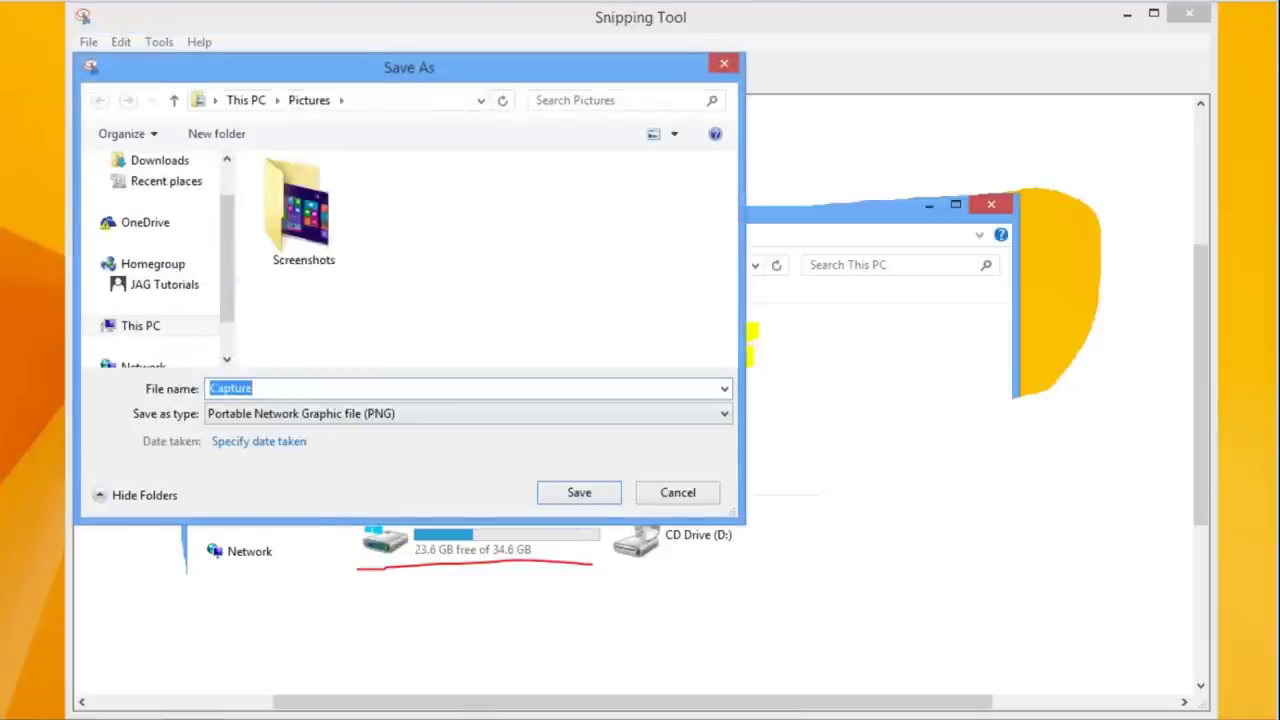
{"action": "double_click", "coordinate": [310, 240]}
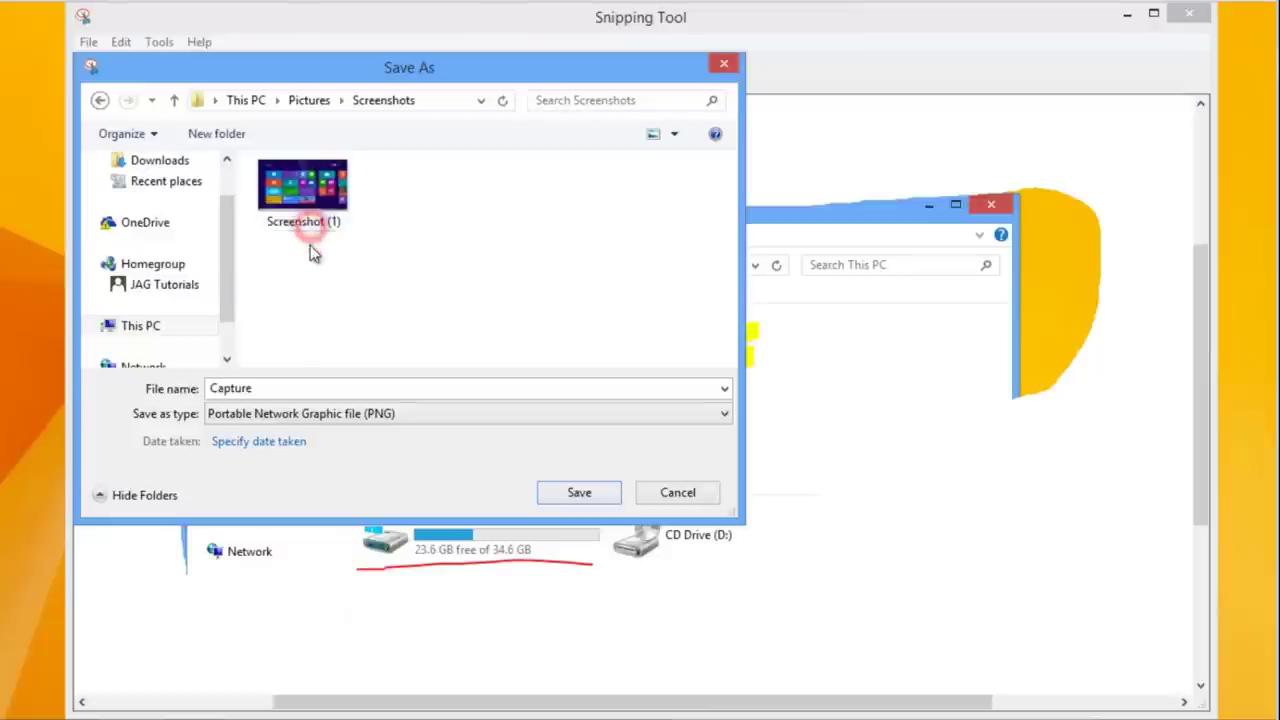
{"action": "double_click", "coordinate": [257, 388]}
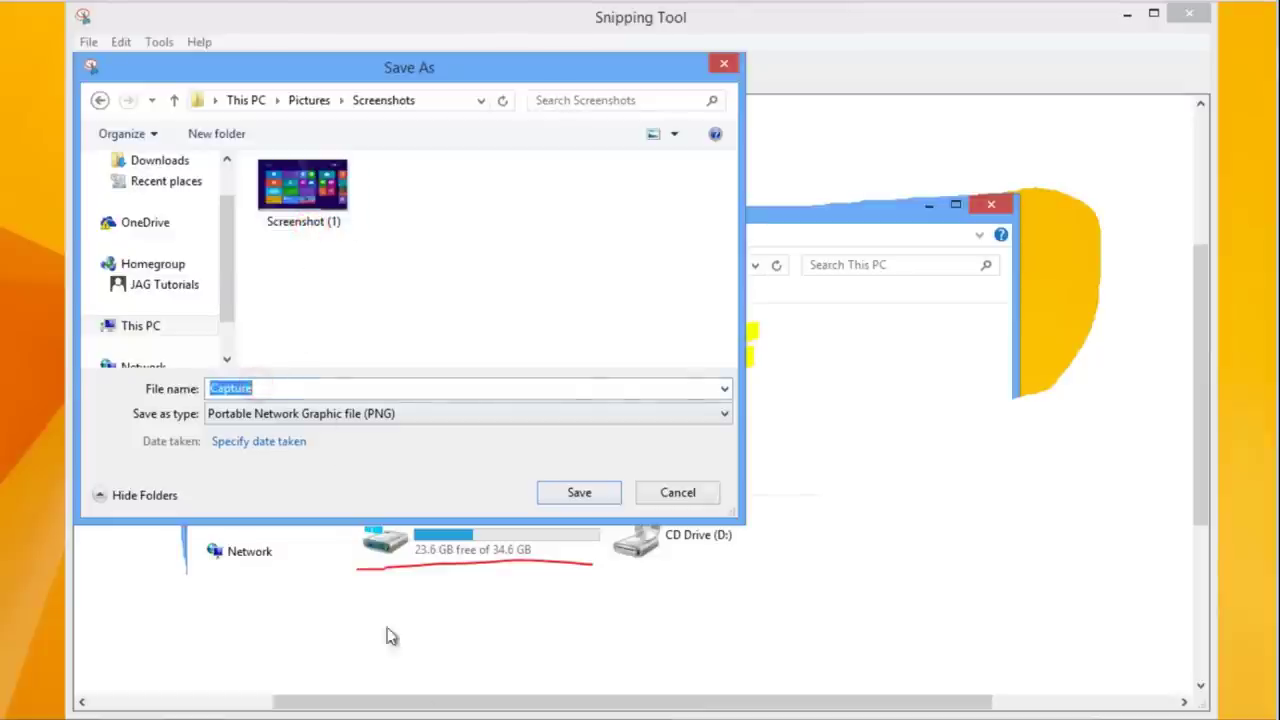
{"action": "type", "text": "test"}
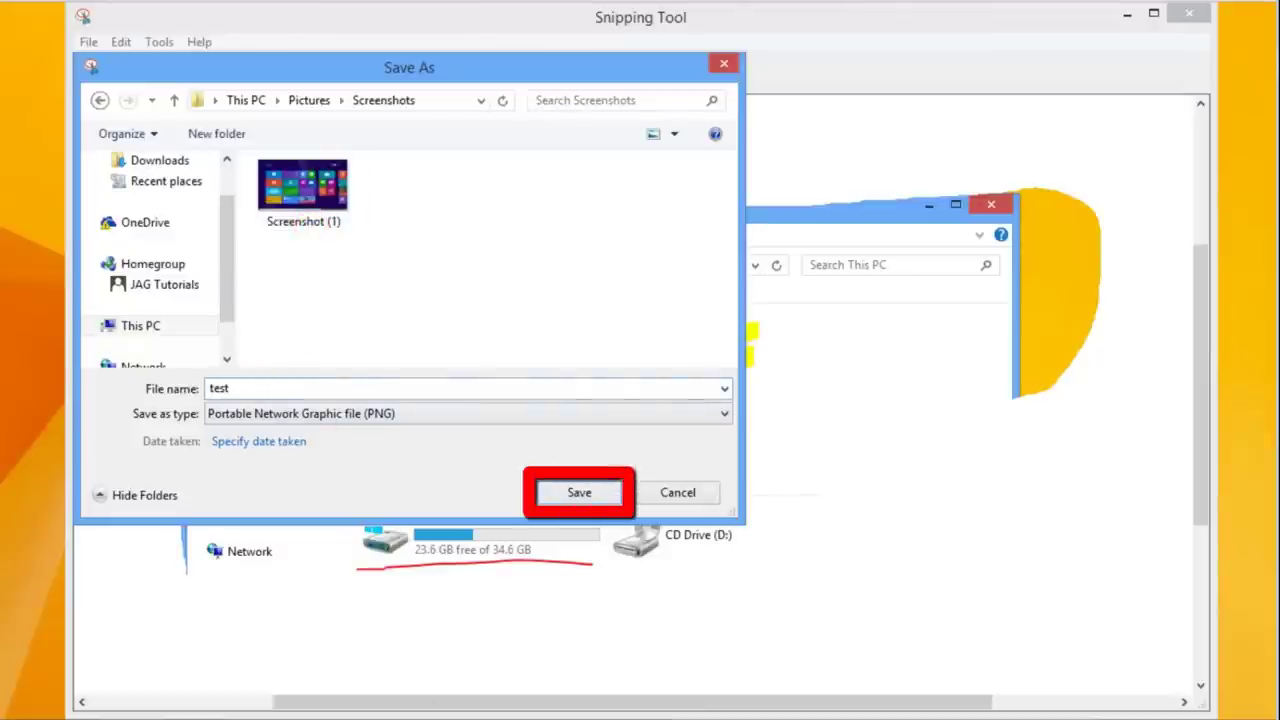
{"action": "left_click", "coordinate": [580, 492]}
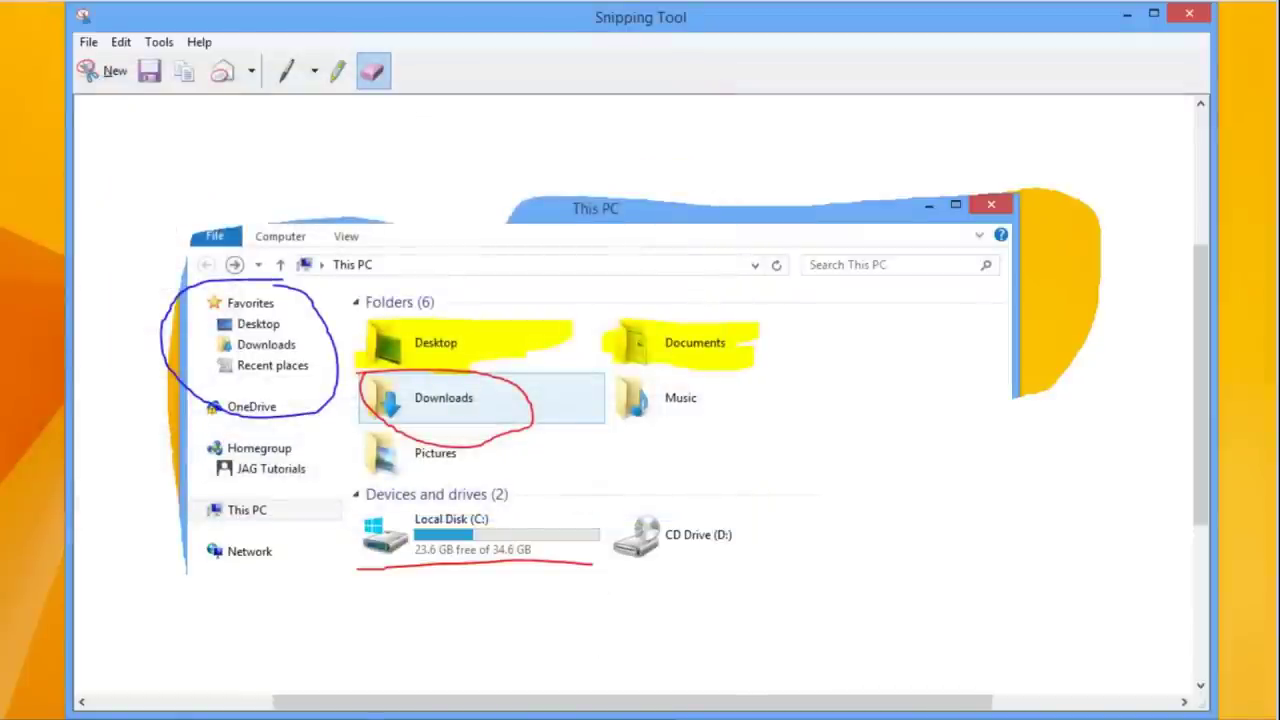
Switch to the This PC window in File Explorer and open the Screenshots folder inside Pictures.
{"action": "key", "text": "alt+Tab"}
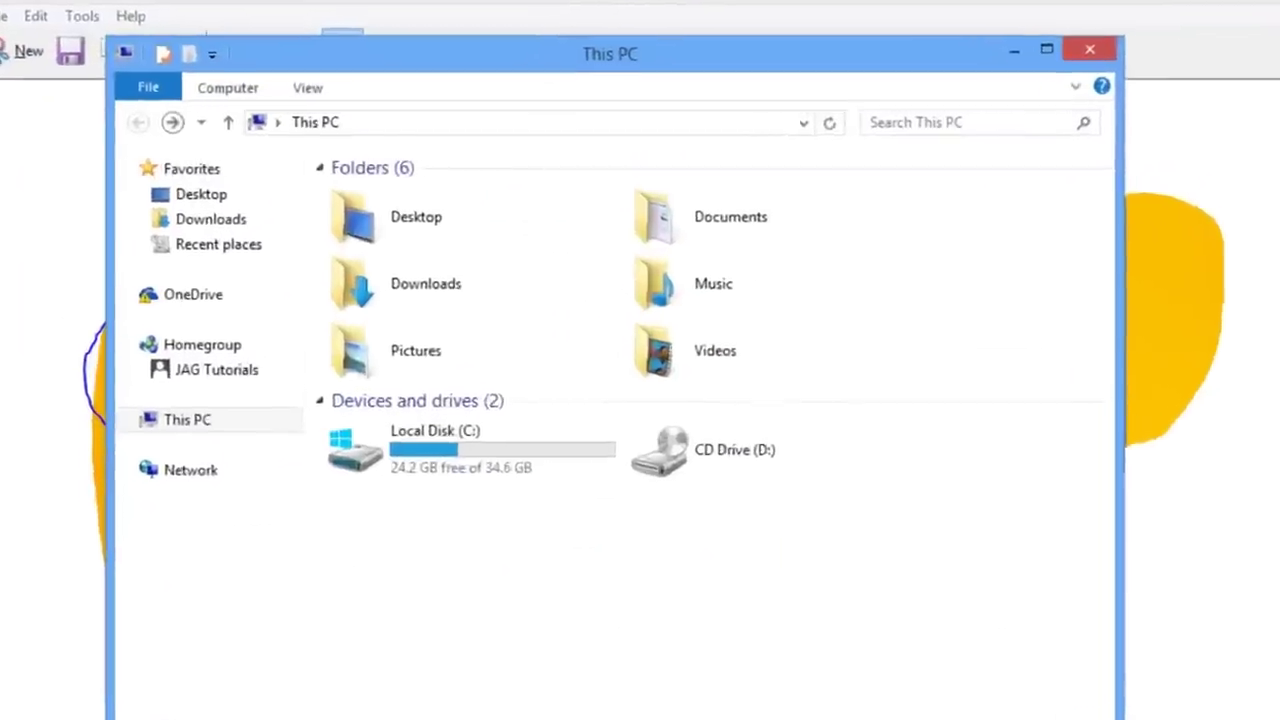
{"action": "double_click", "coordinate": [402, 318]}
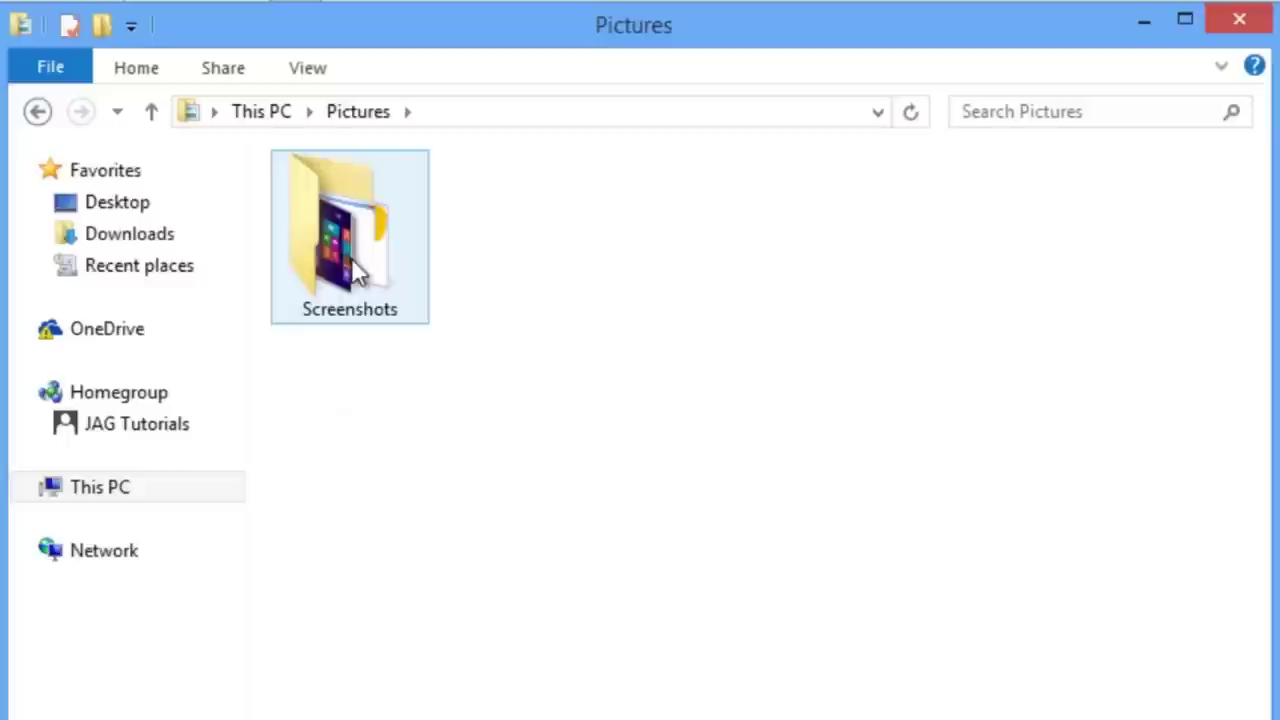
{"action": "double_click", "coordinate": [351, 258]}
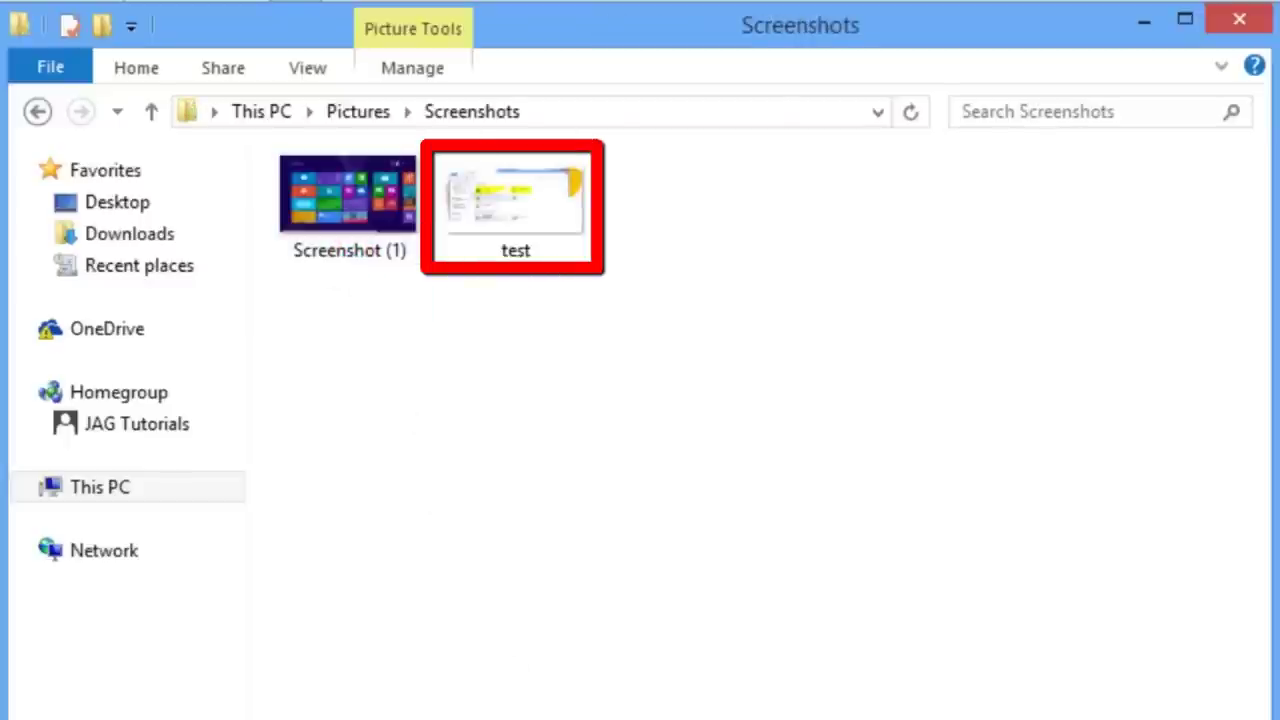